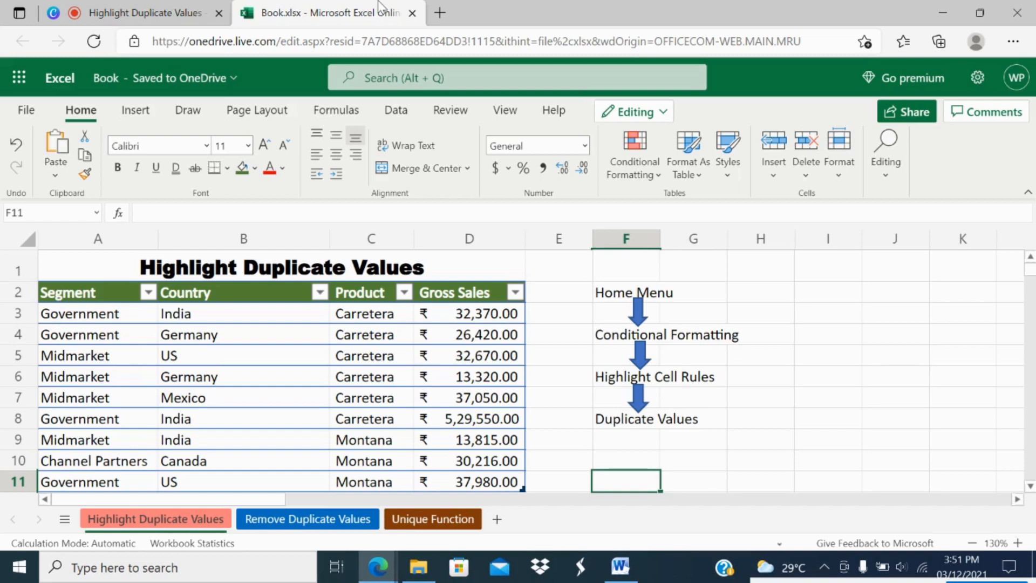
Step: Examine the Country column for country names that occur more than once
click(196, 300)
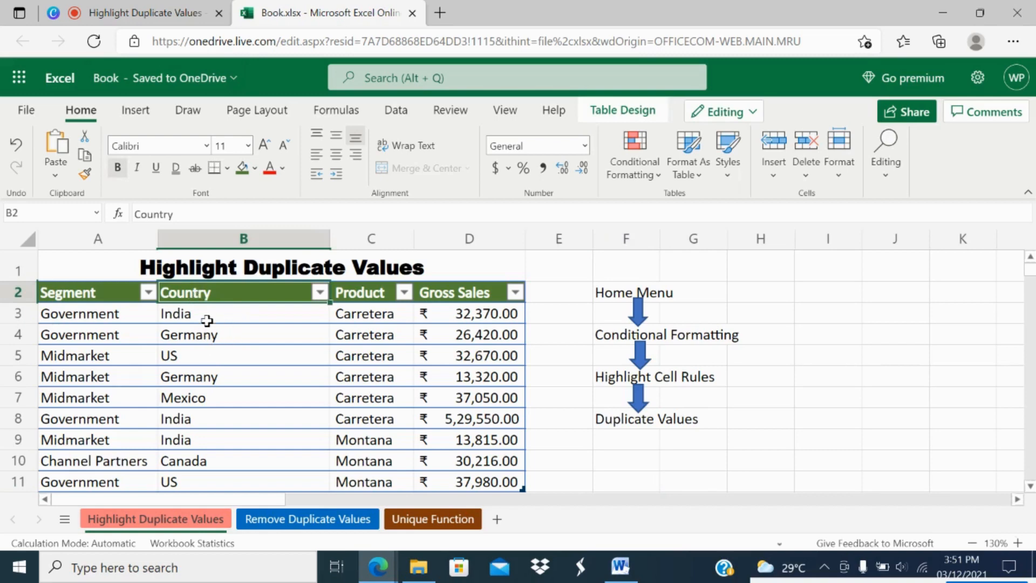
click(207, 318)
click(224, 421)
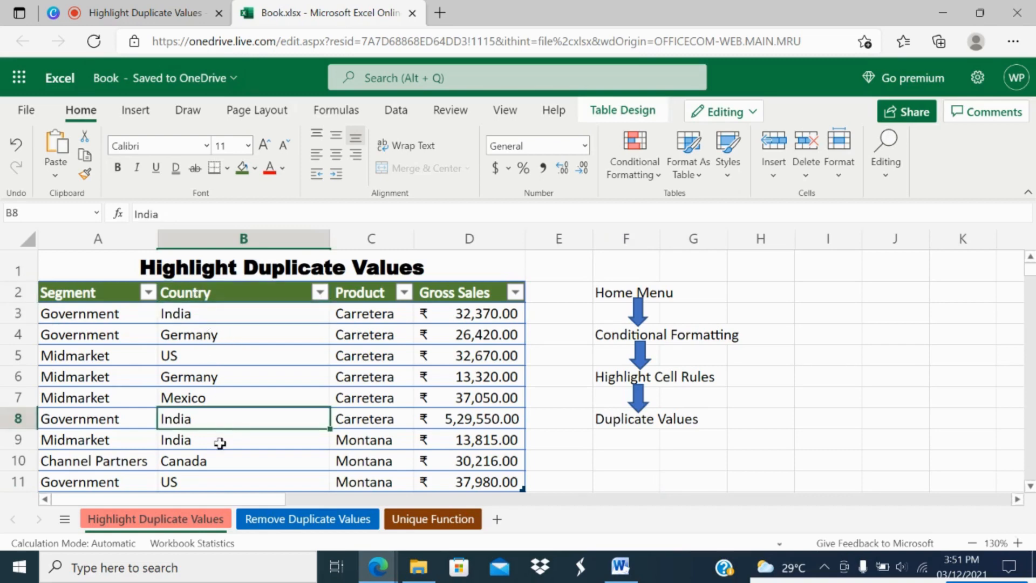
click(220, 442)
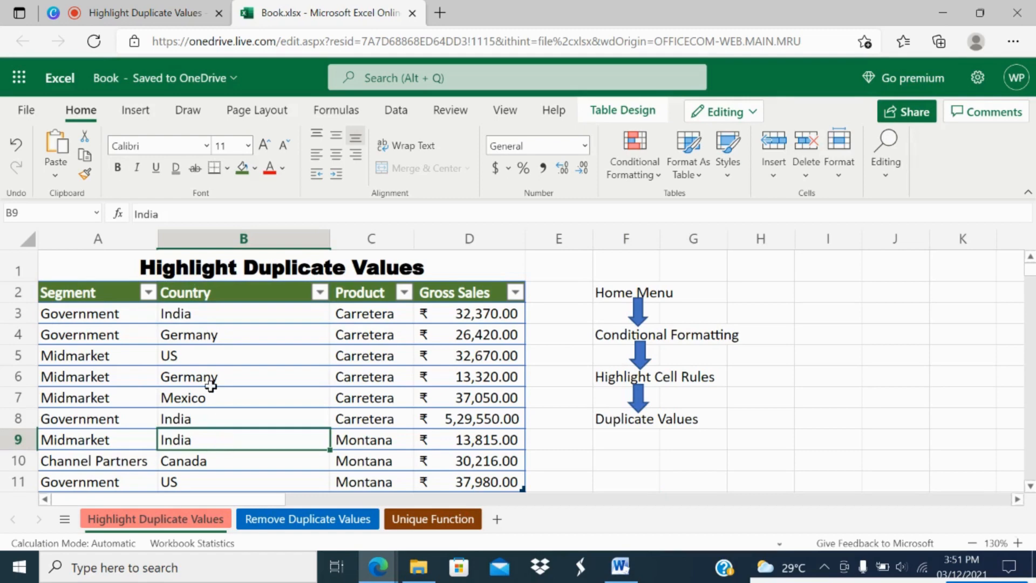
click(213, 360)
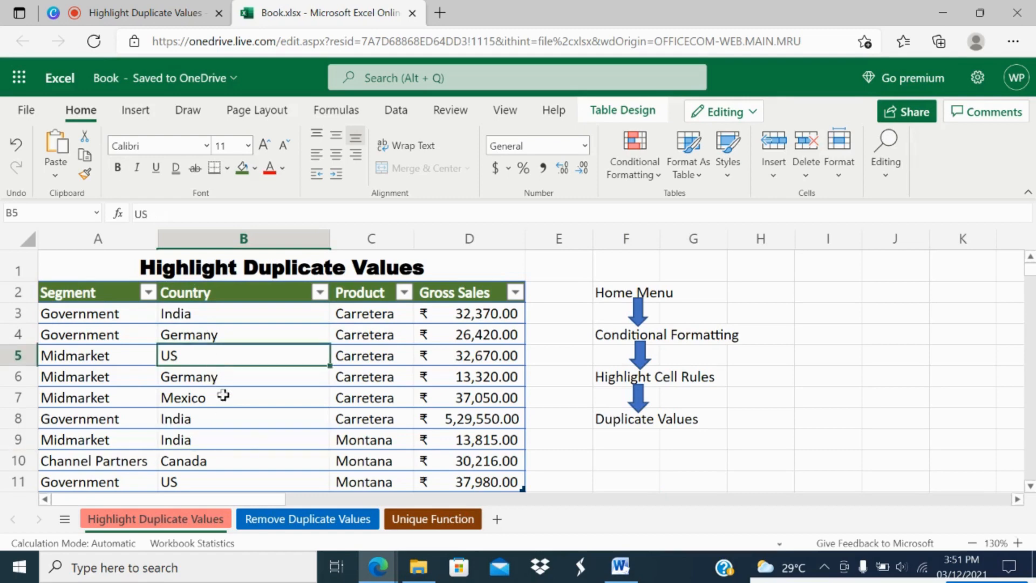
click(239, 489)
click(236, 380)
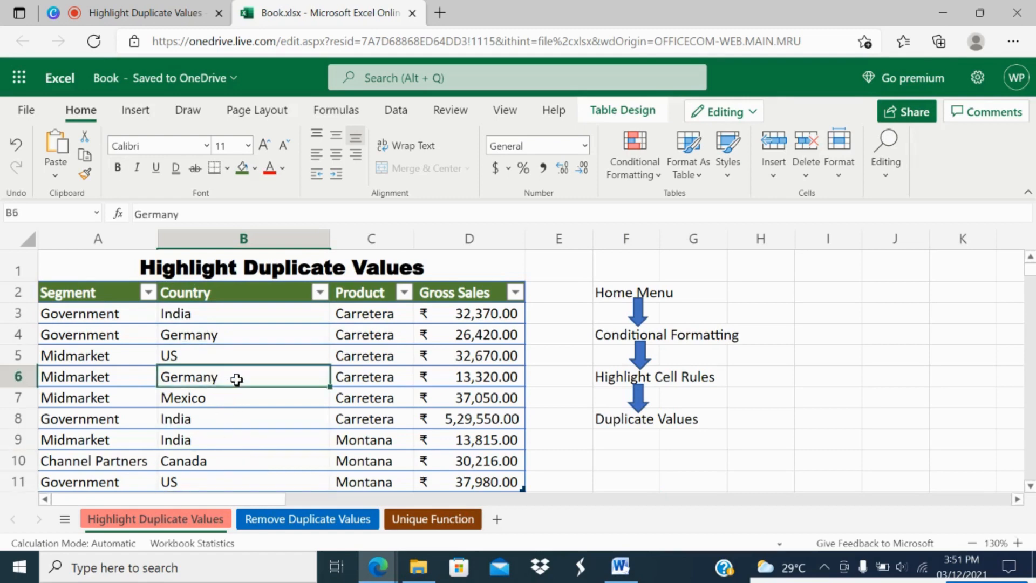
click(239, 329)
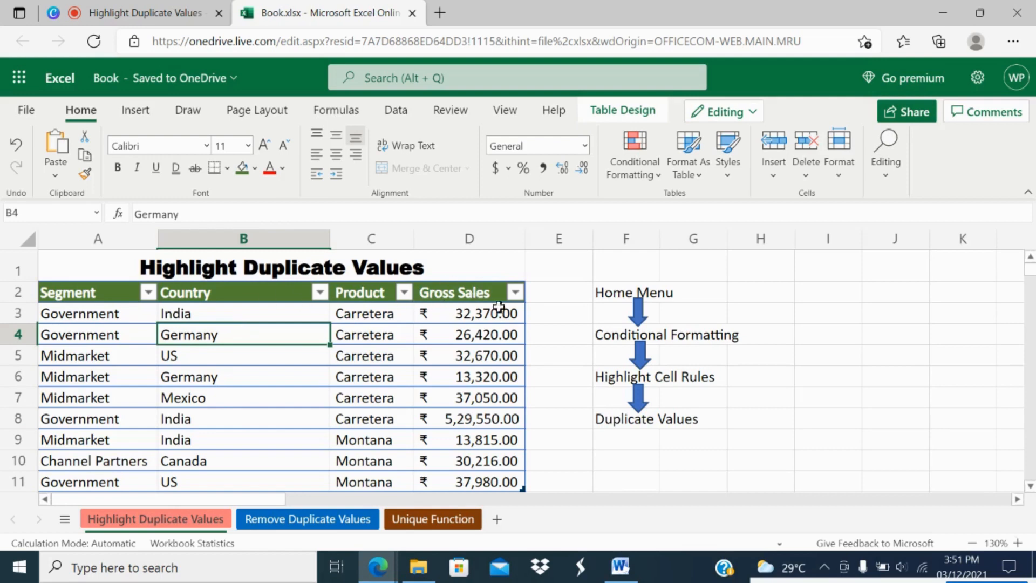
click(716, 294)
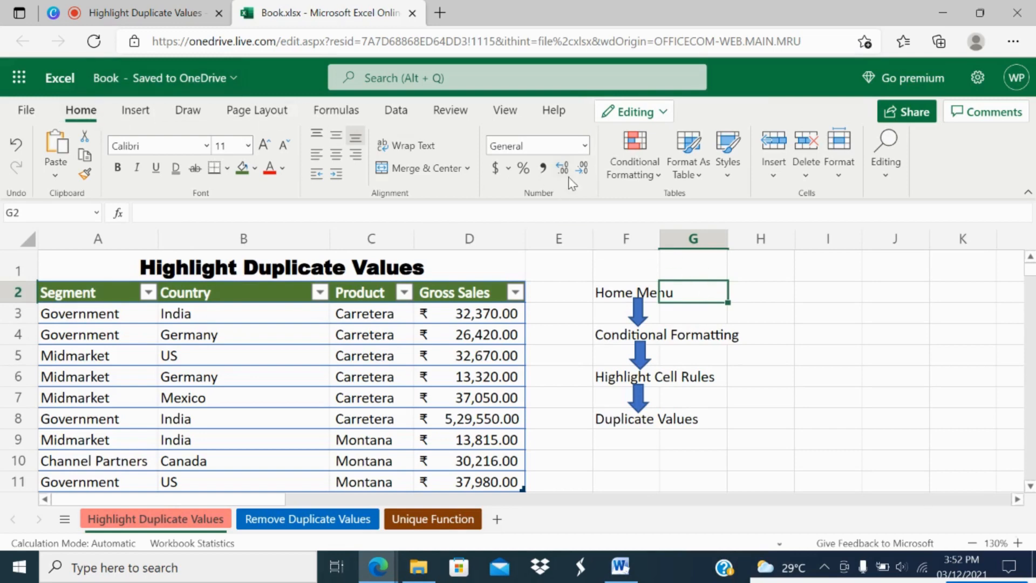
click(626, 182)
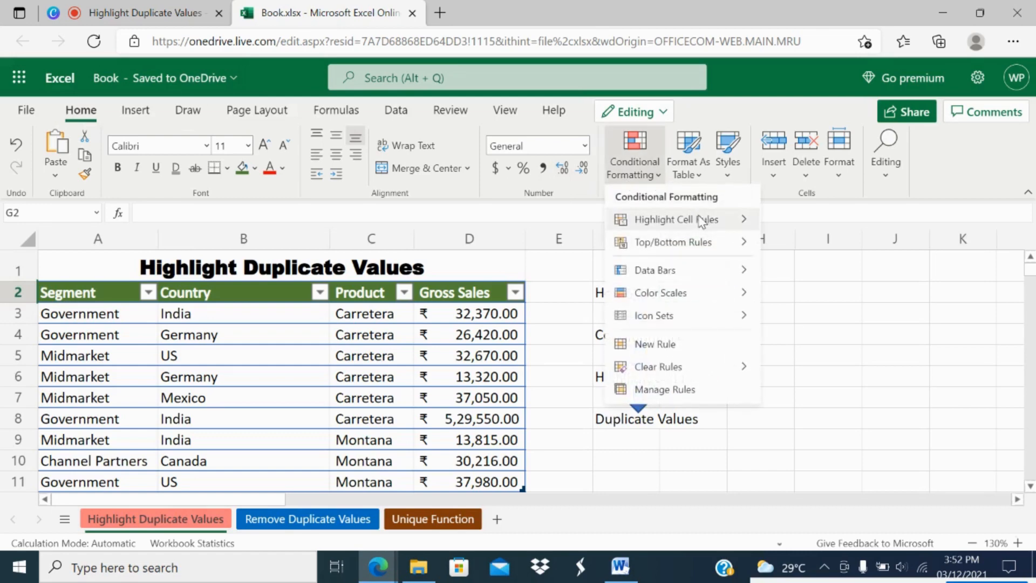
mouse_move(708, 225)
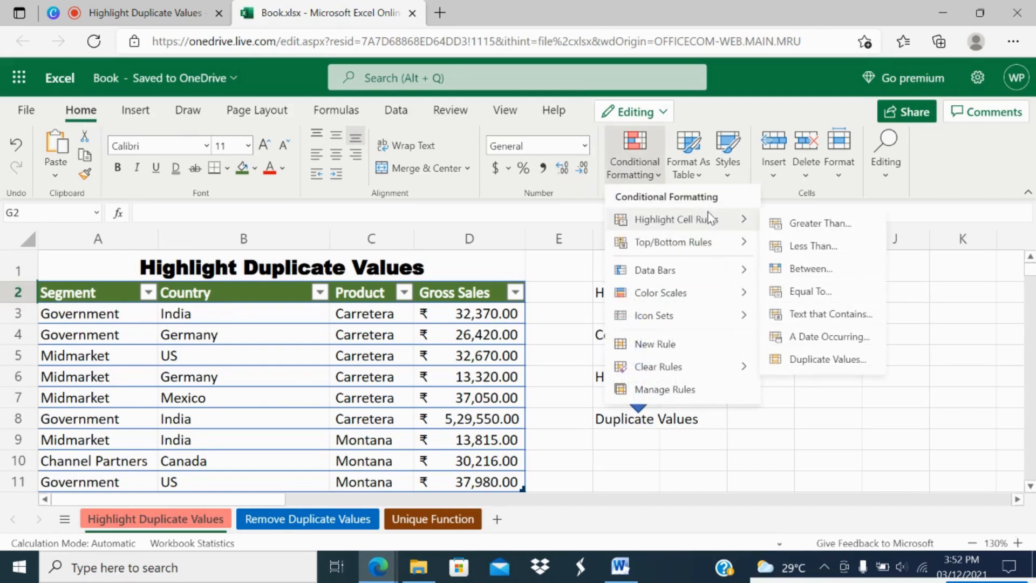
click(851, 361)
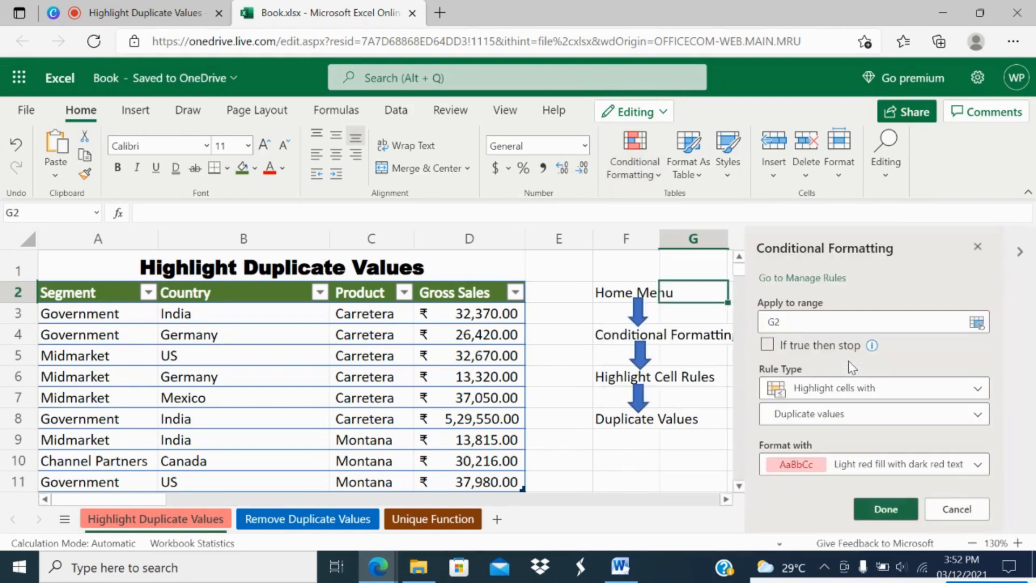
click(967, 517)
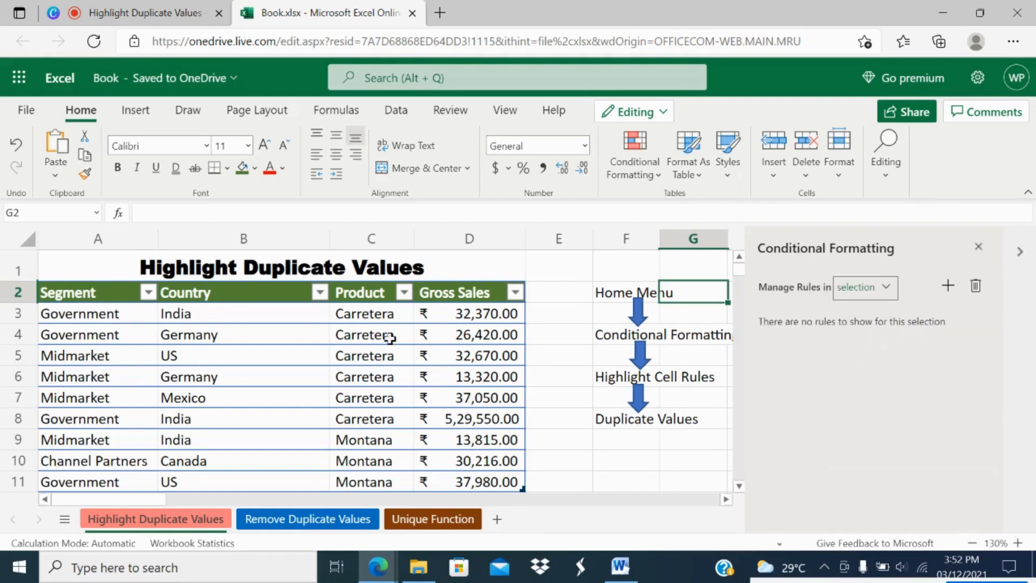
Step: Start a conditional formatting rule on the Country range B2:B11 that highlights cells with duplicate values
drag(226, 294, 239, 476)
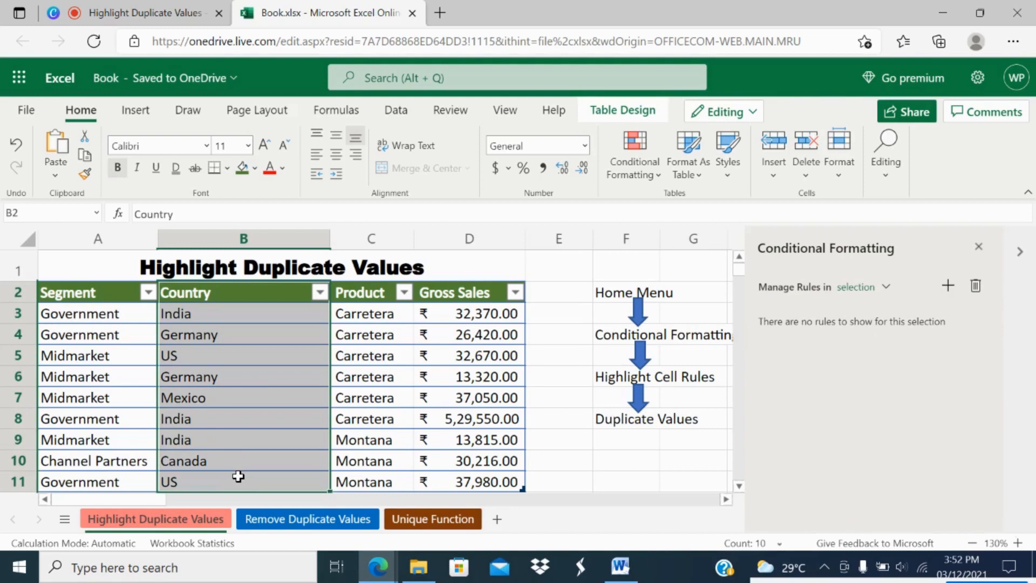
click(627, 178)
mouse_move(702, 221)
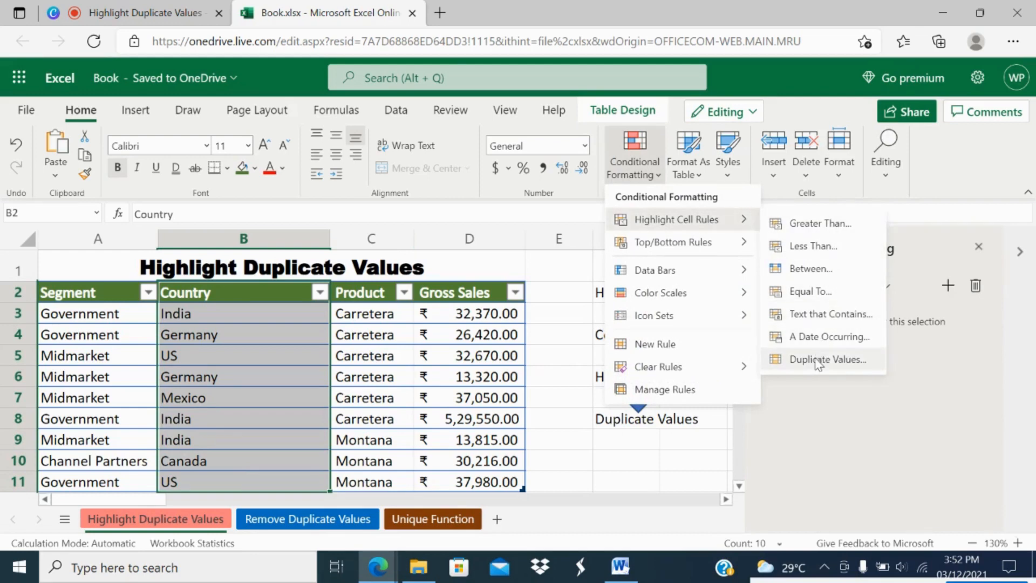
click(819, 360)
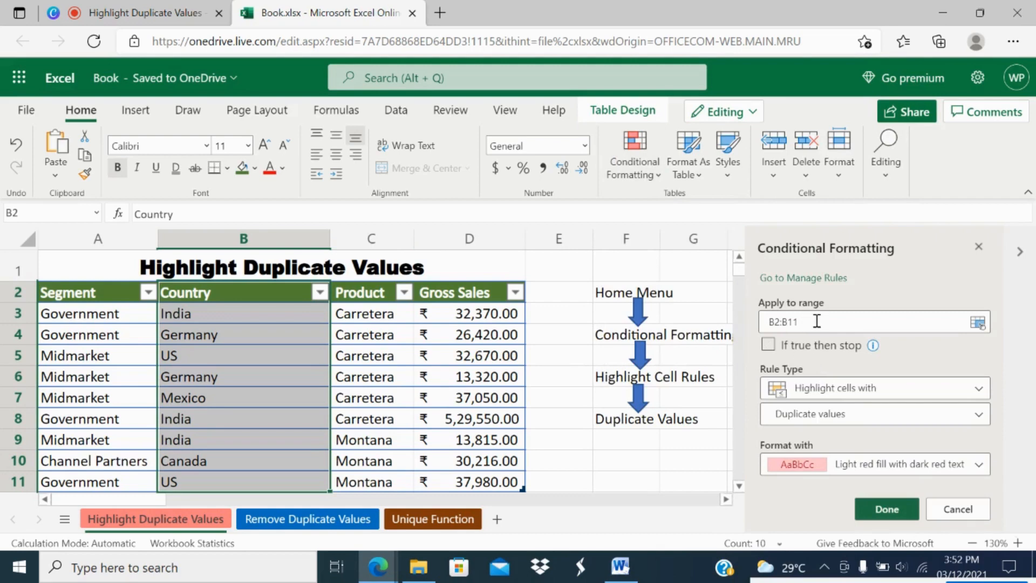
click(869, 393)
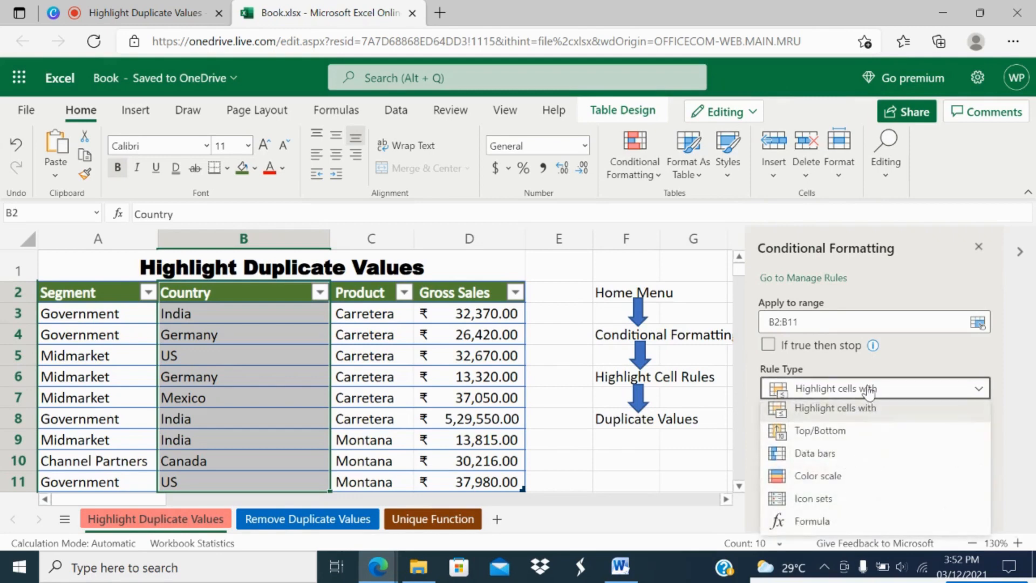
click(868, 392)
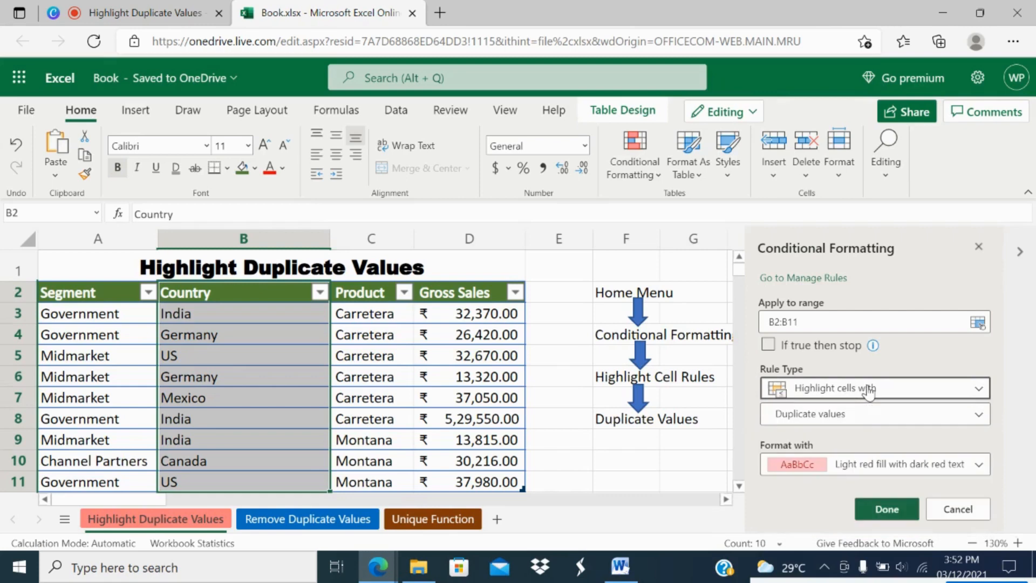
click(871, 425)
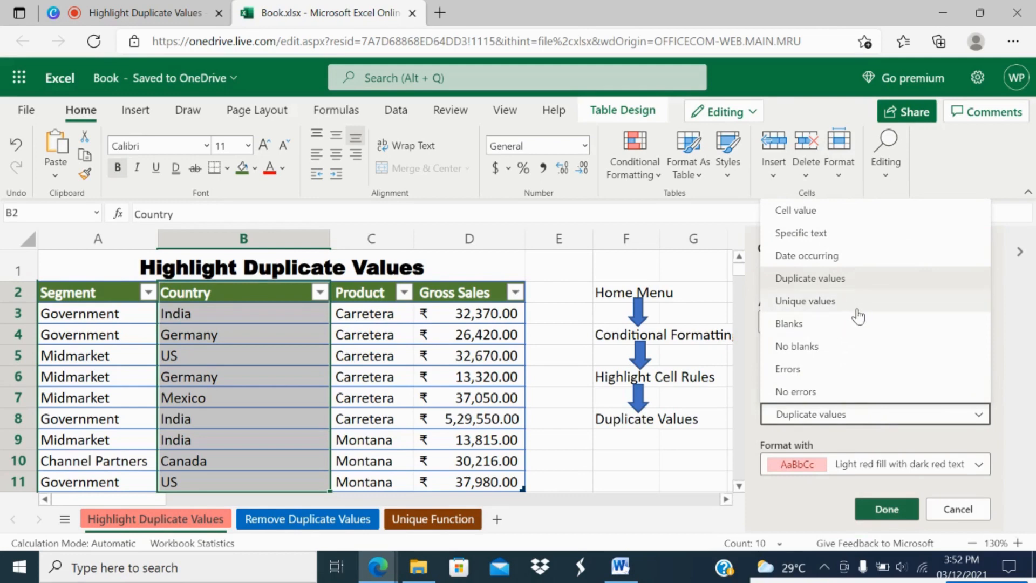
click(880, 281)
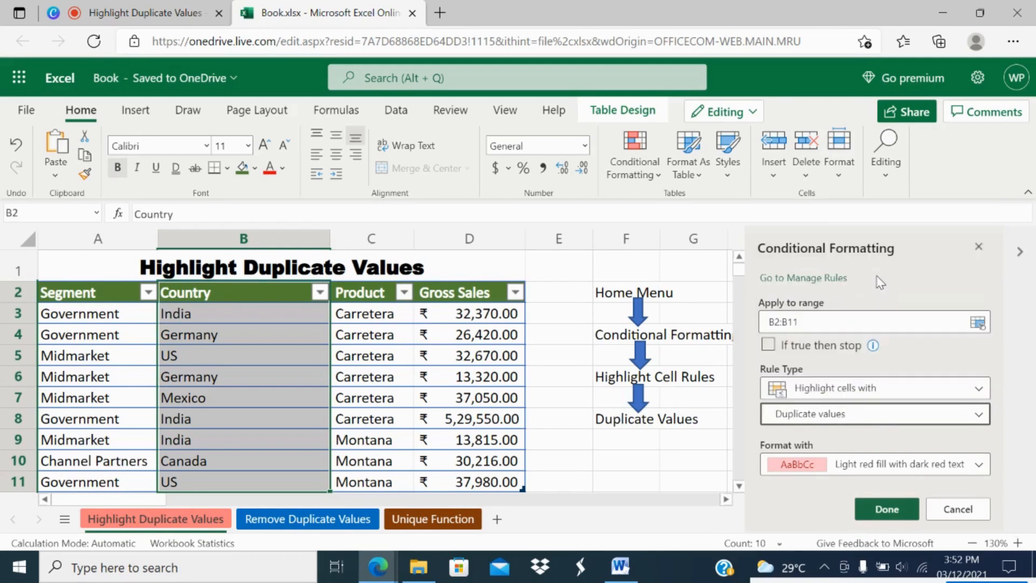
Step: Format the duplicates with green fill with dark green text and apply the rule
click(925, 465)
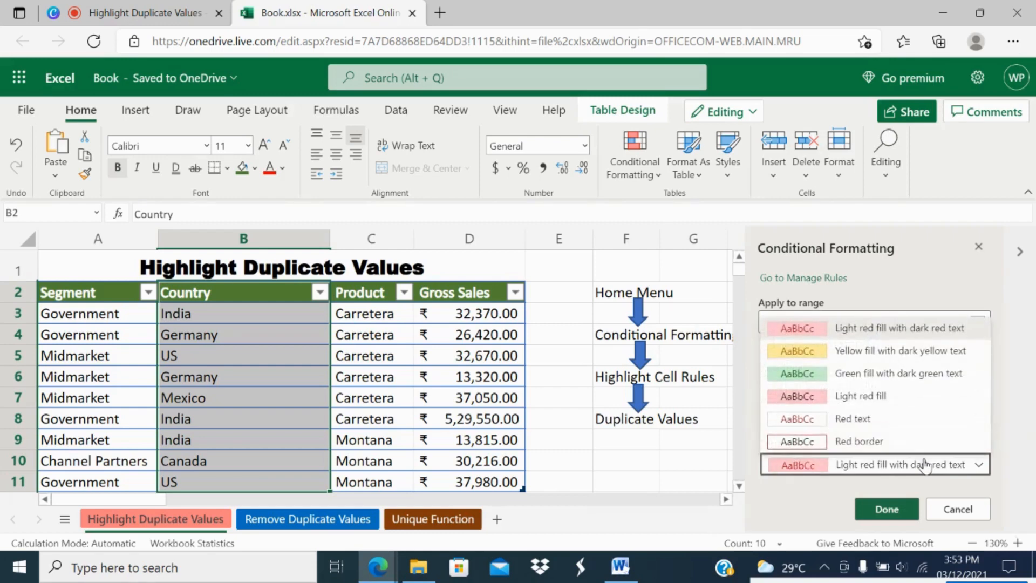
click(896, 382)
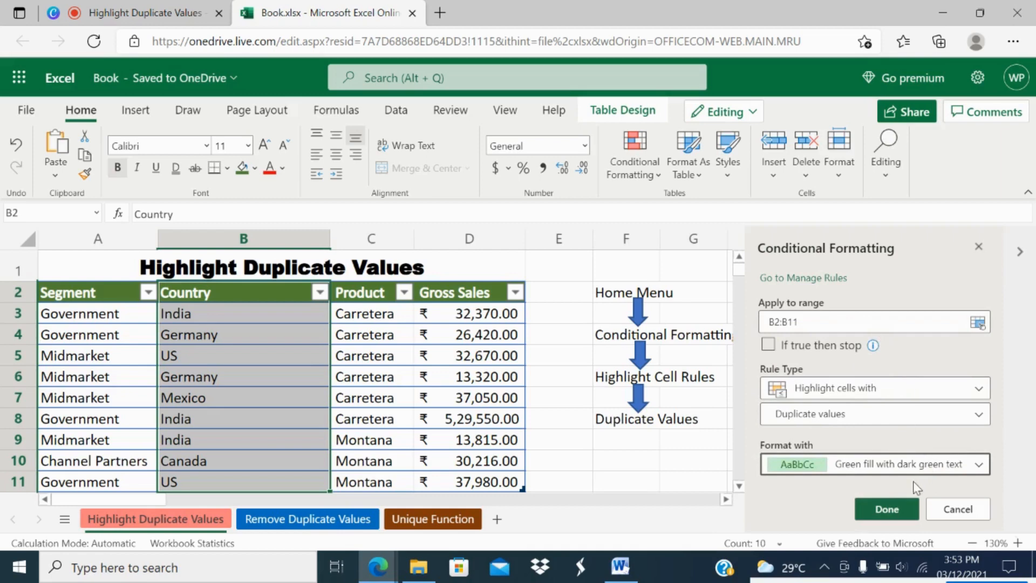
click(888, 508)
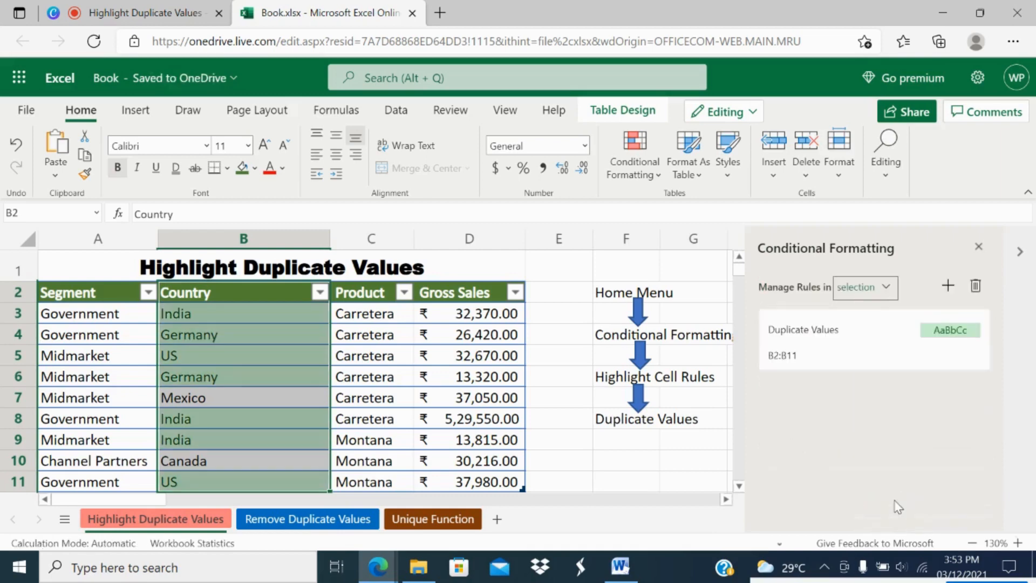
Step: Examine which Country cells are highlighted as duplicates and which are left plain
click(643, 473)
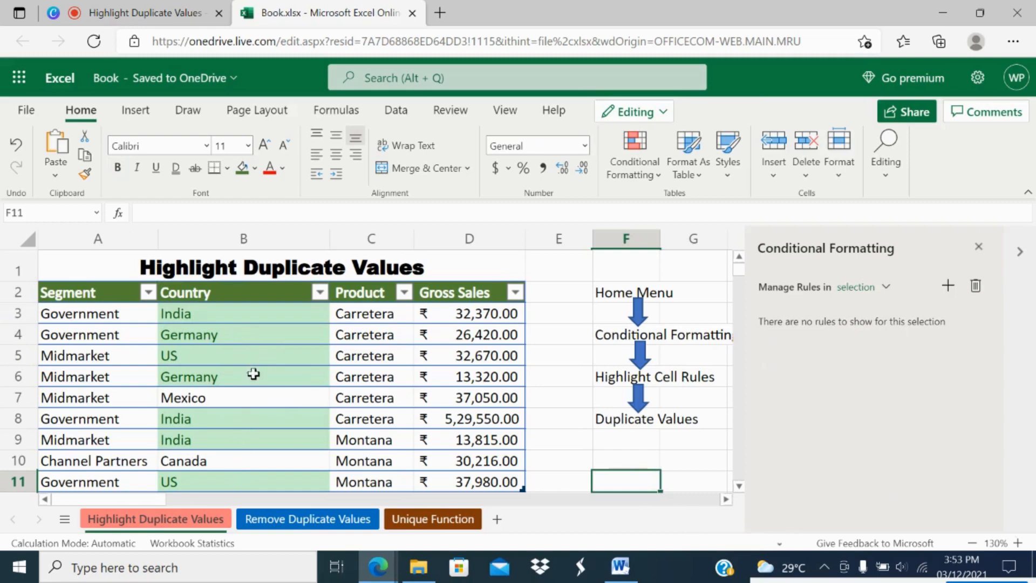
click(255, 318)
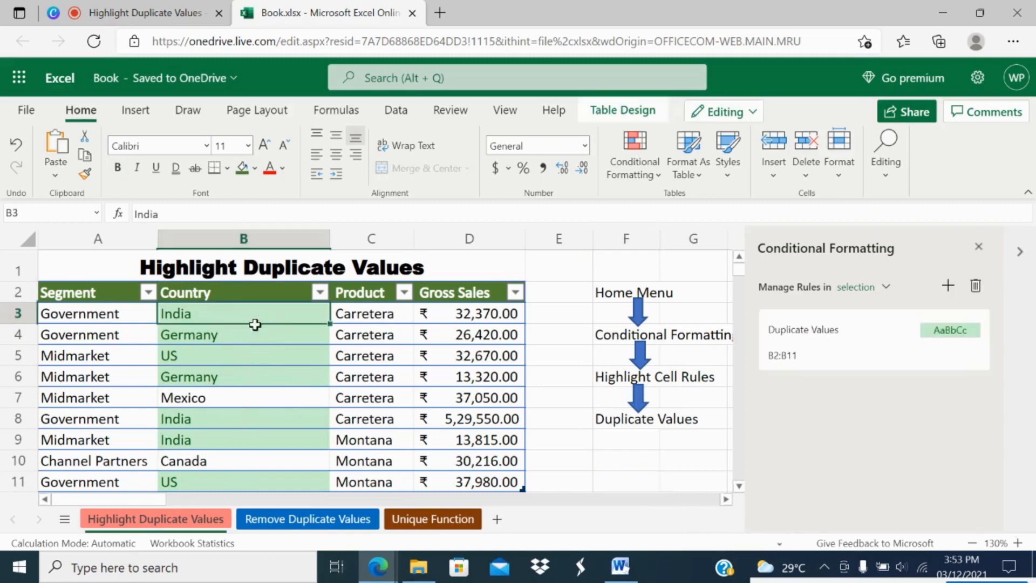
click(252, 336)
click(248, 356)
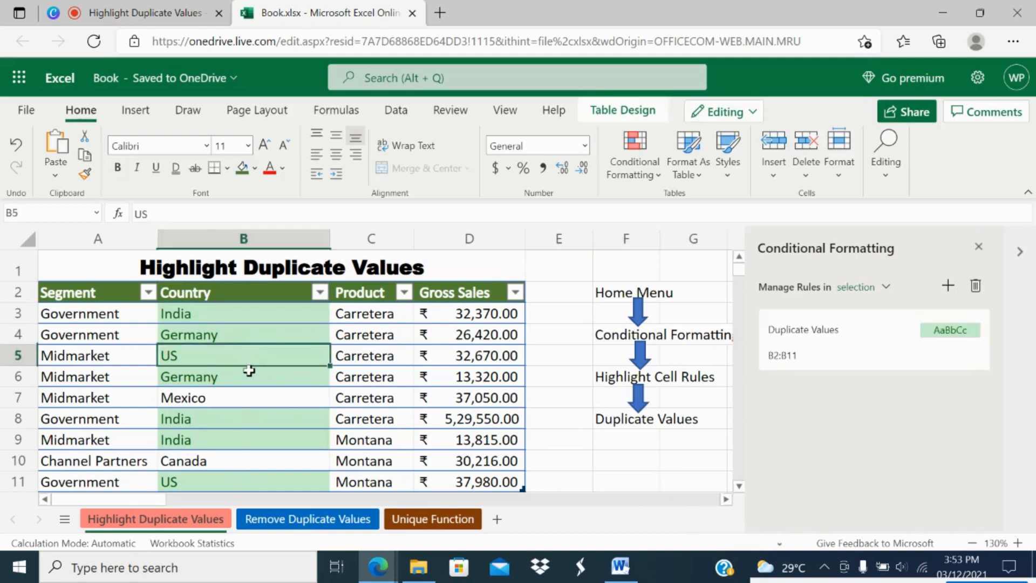
click(248, 370)
click(264, 473)
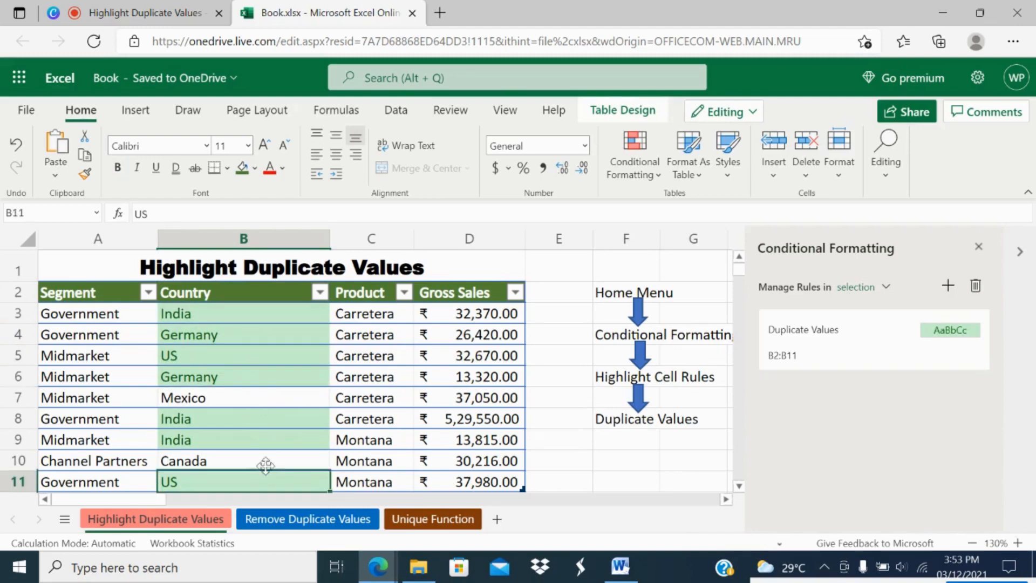
click(267, 442)
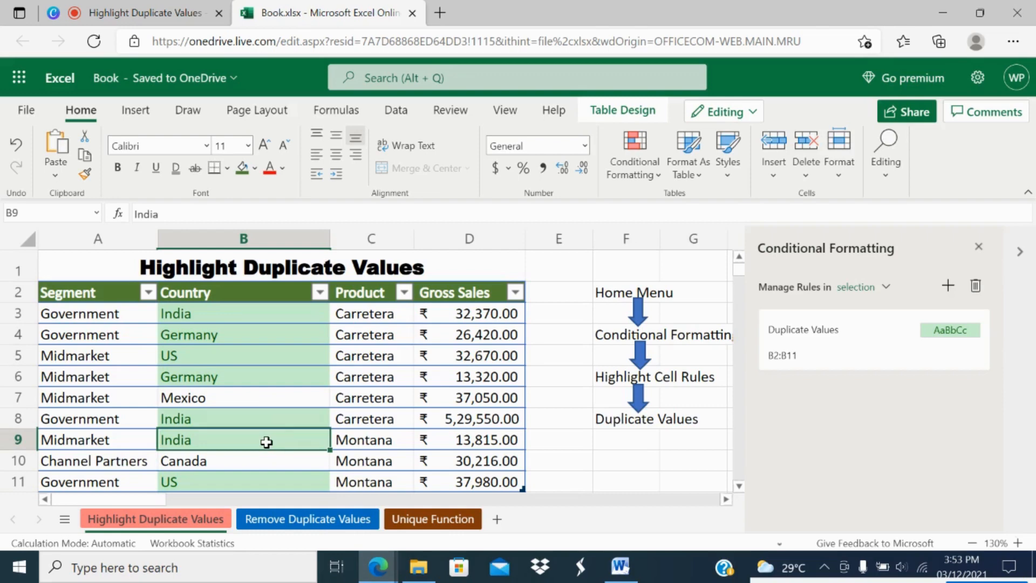
click(256, 404)
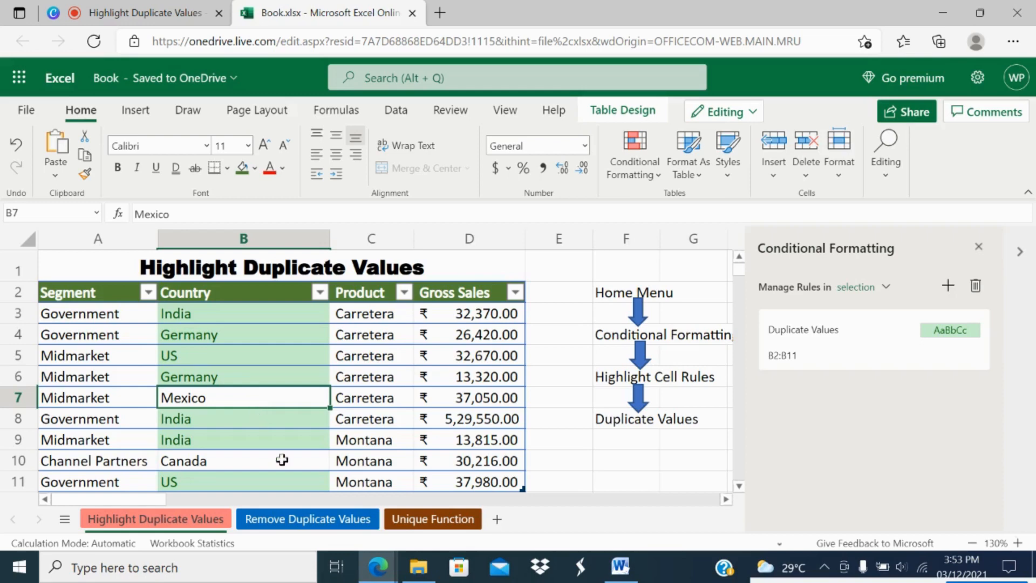
Step: Switch to the Remove Duplicate Values sheet and select the Country range B2:B11 including its header
click(300, 518)
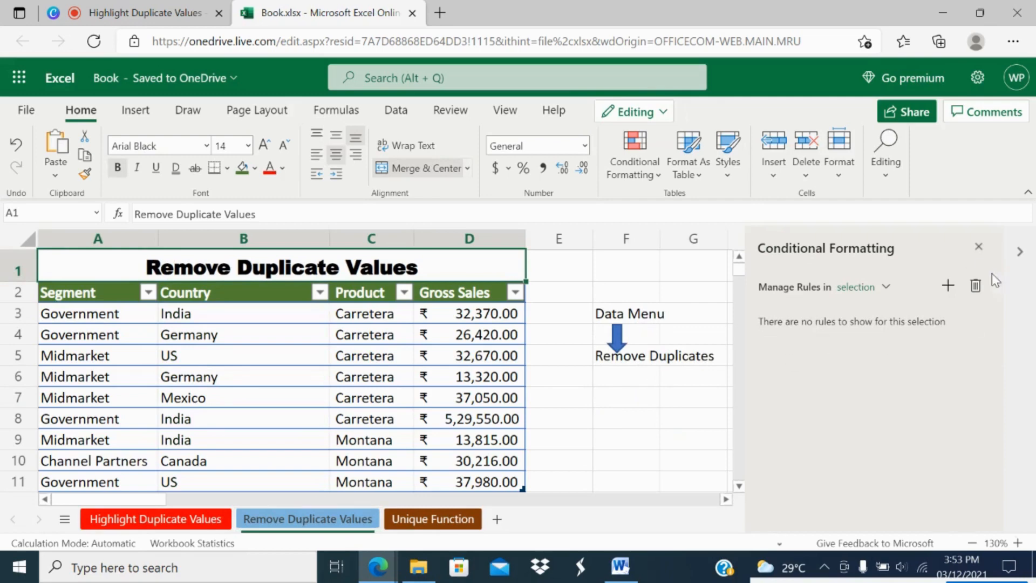
click(979, 247)
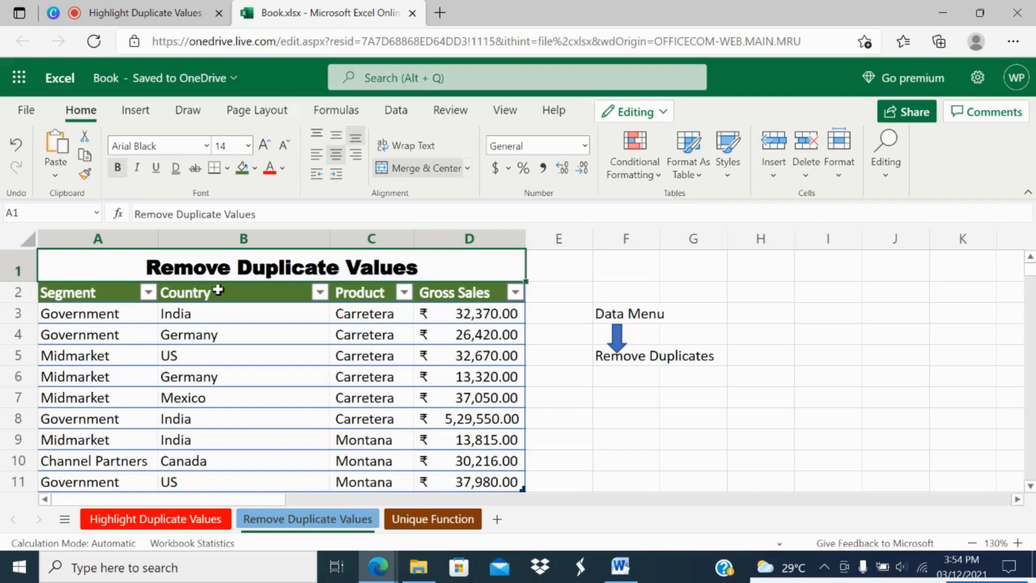
drag(215, 296, 216, 481)
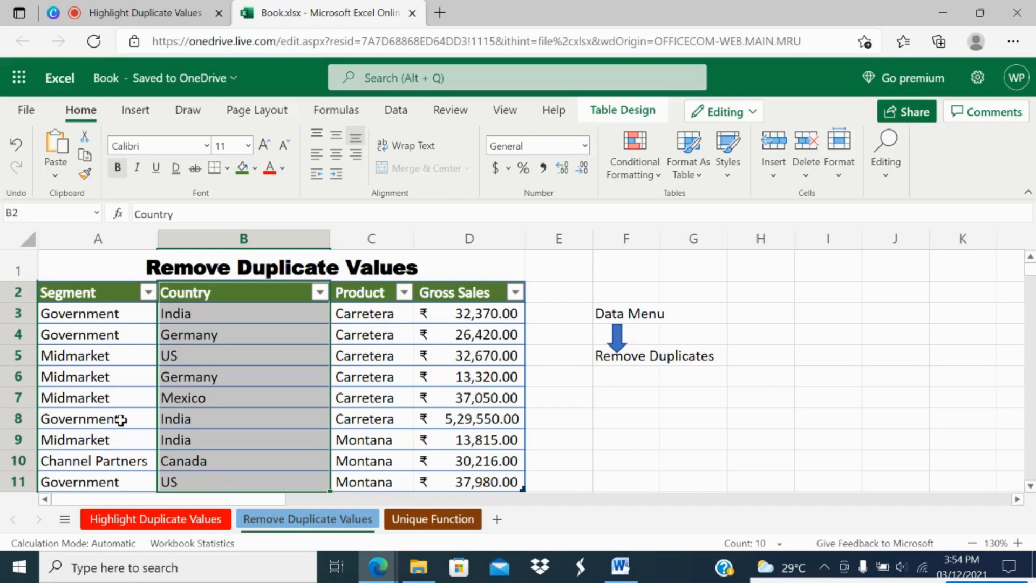
Step: Try to remove duplicates from the table by comparing all columns: Segment, Country, Product and Gross Sales
click(395, 116)
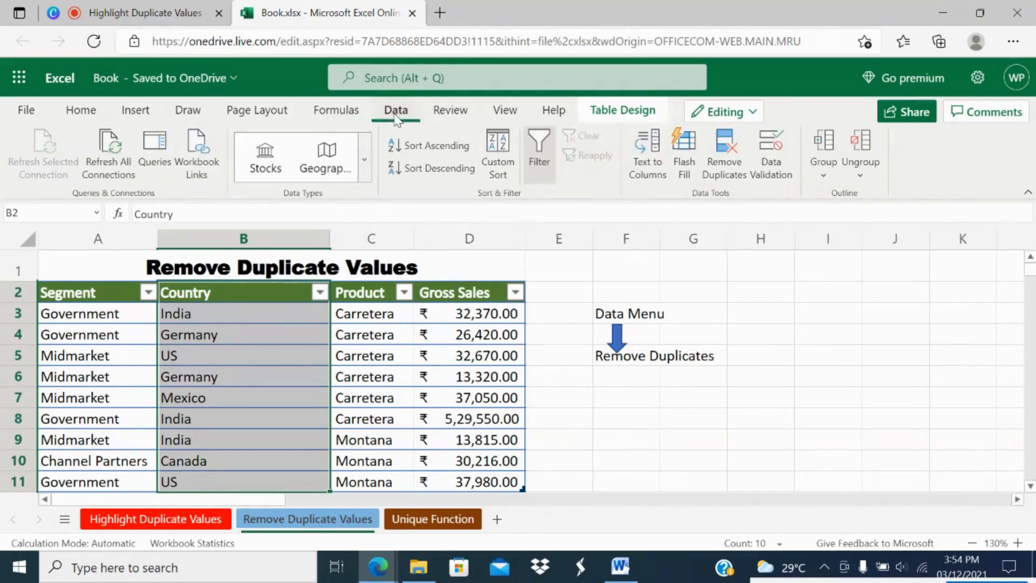
click(726, 168)
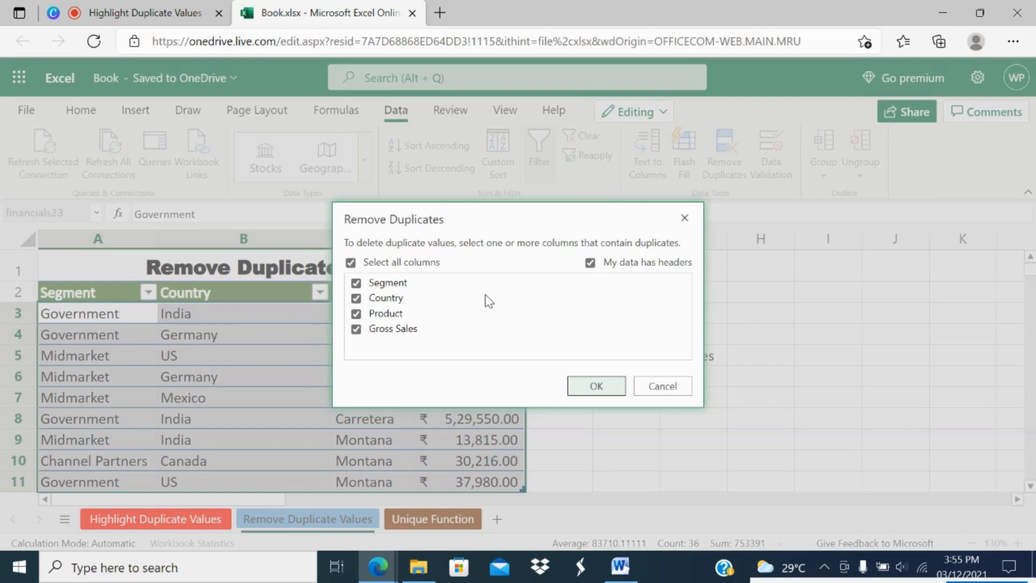
click(587, 385)
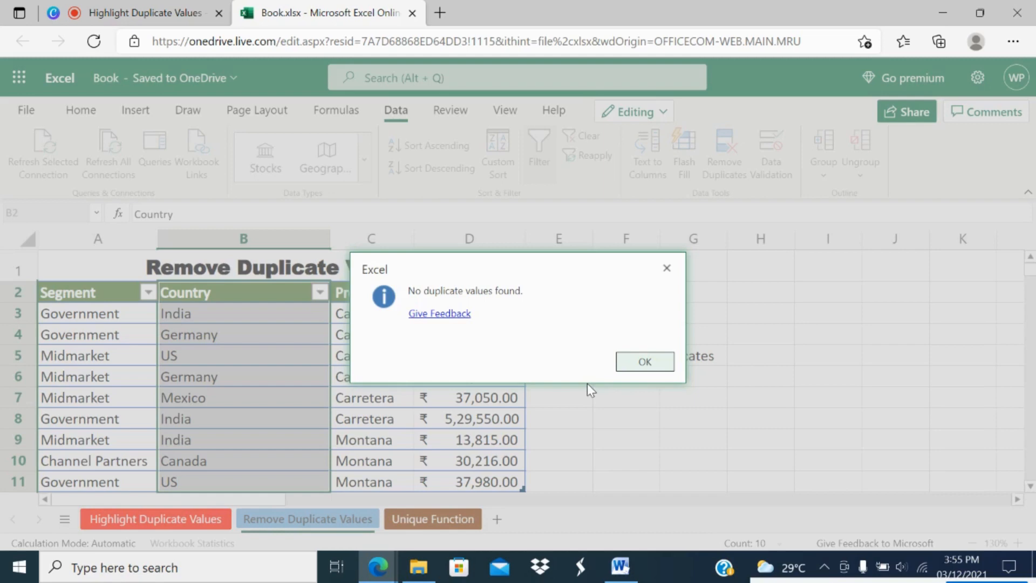
click(648, 359)
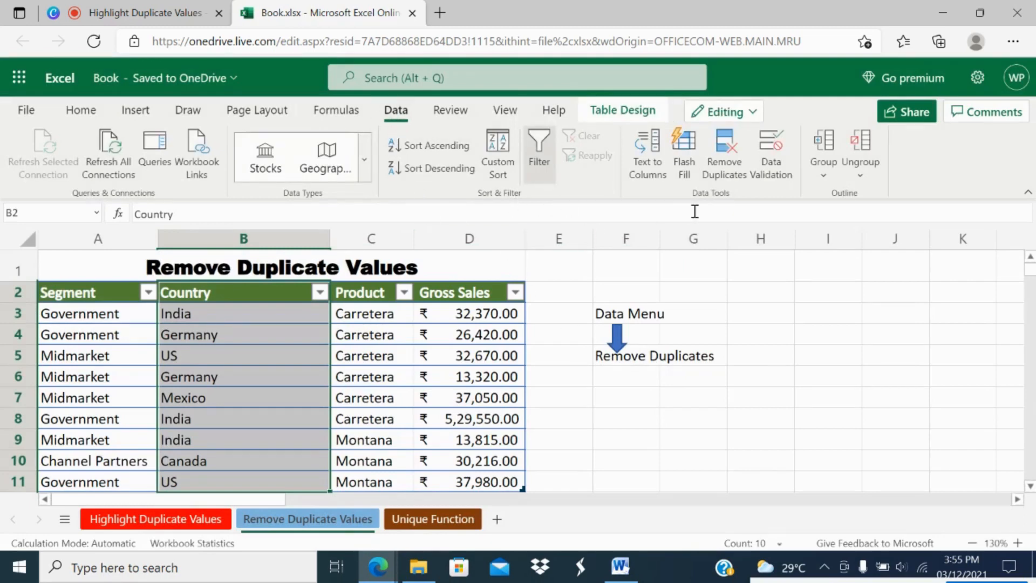
Step: Remove duplicates from the sales table by comparing only the Country column, keeping the headers option on
click(718, 179)
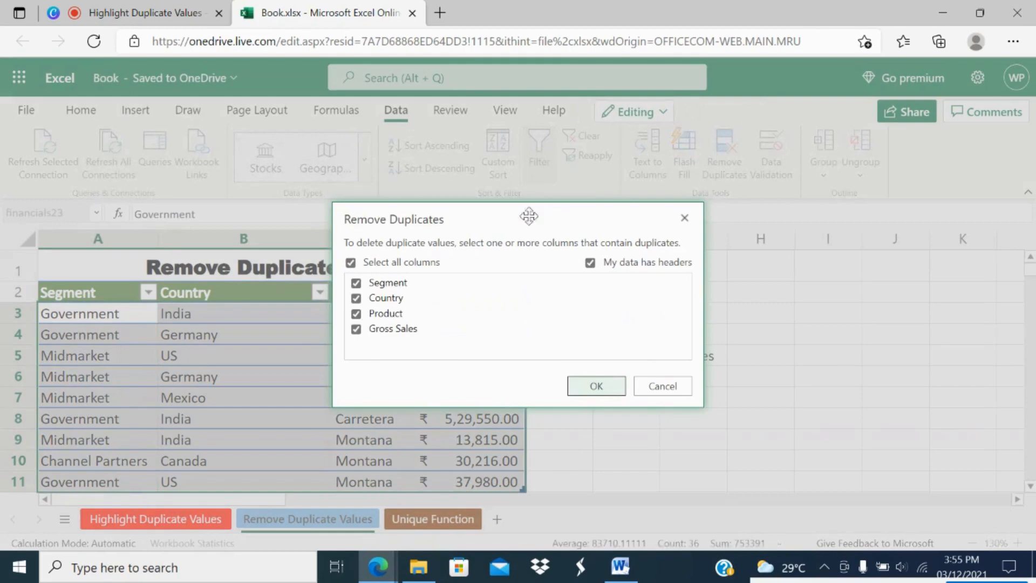
click(352, 263)
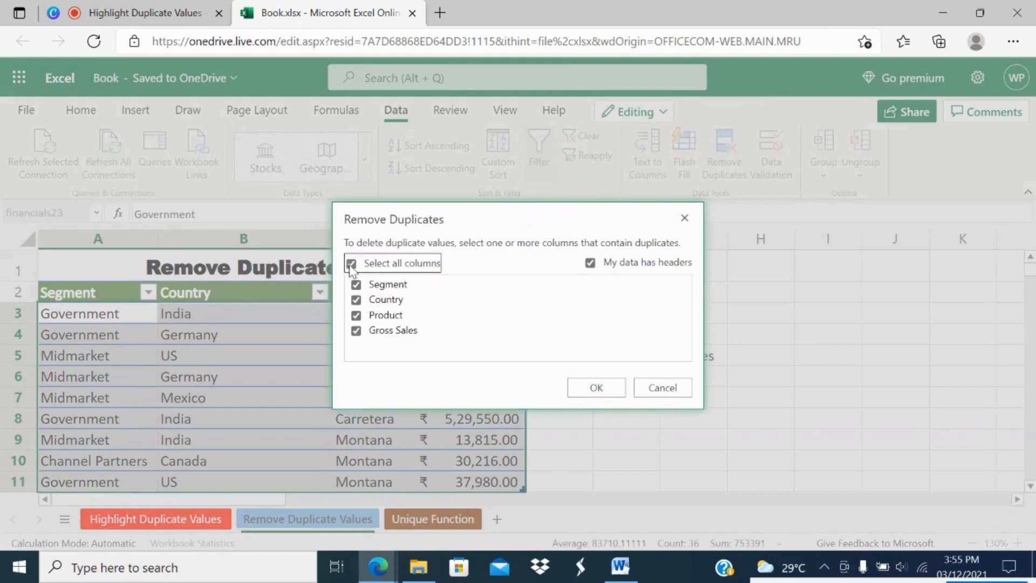
click(357, 302)
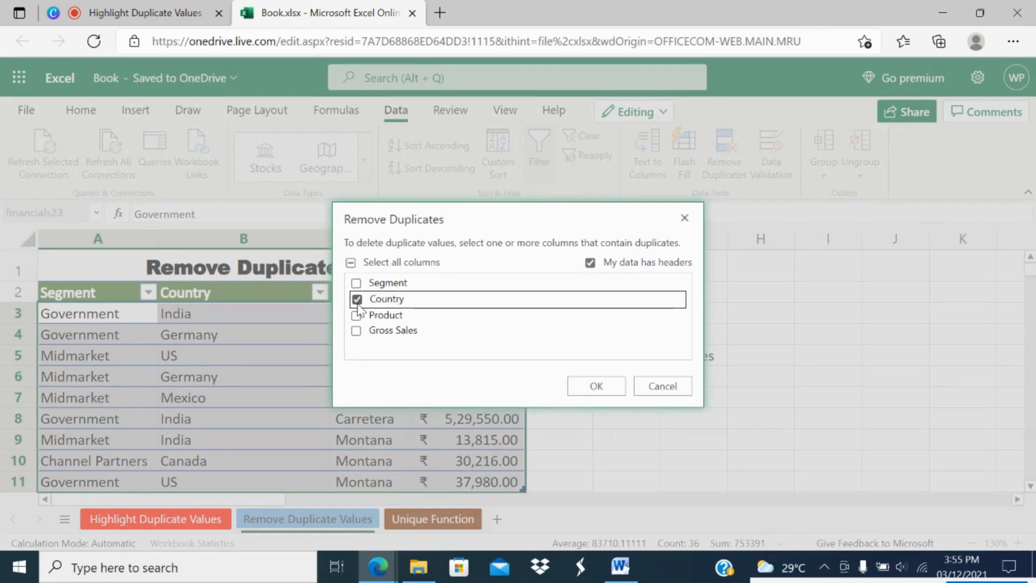
click(584, 388)
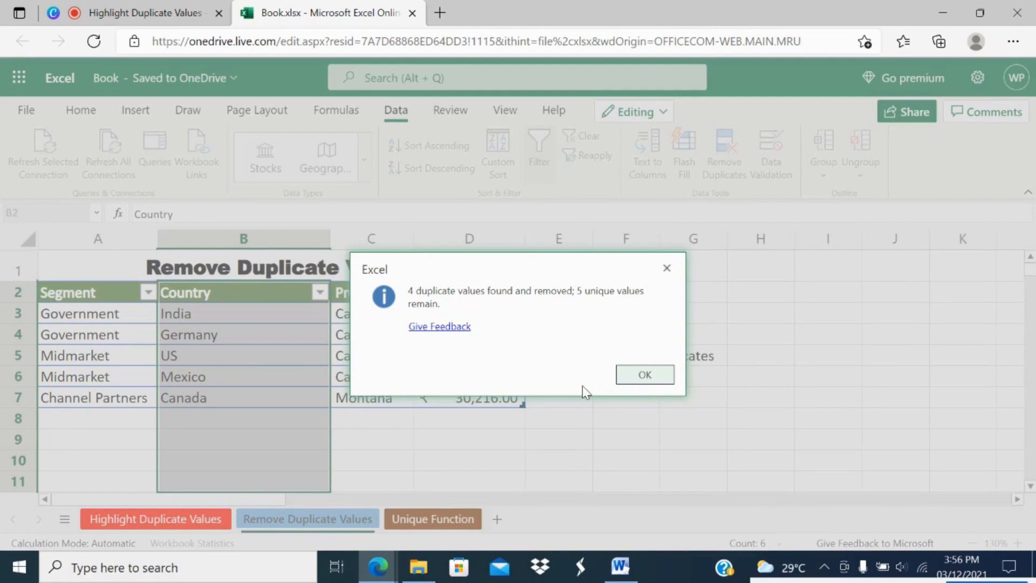
click(633, 381)
click(619, 441)
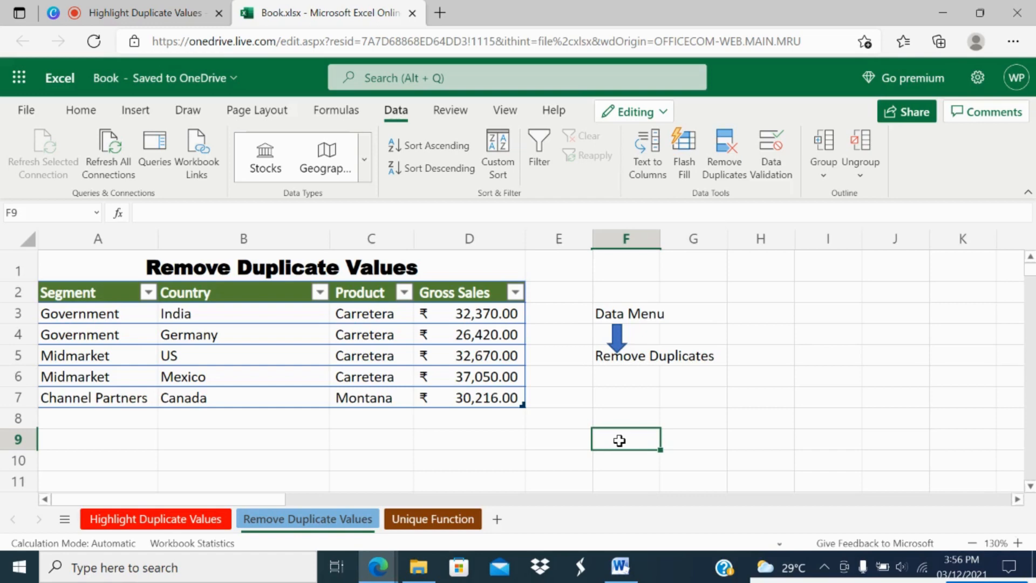
Step: On the Unique Function sheet, extract the distinct countries into F3 with the formula =UNIQUE(B3:B11)
click(460, 527)
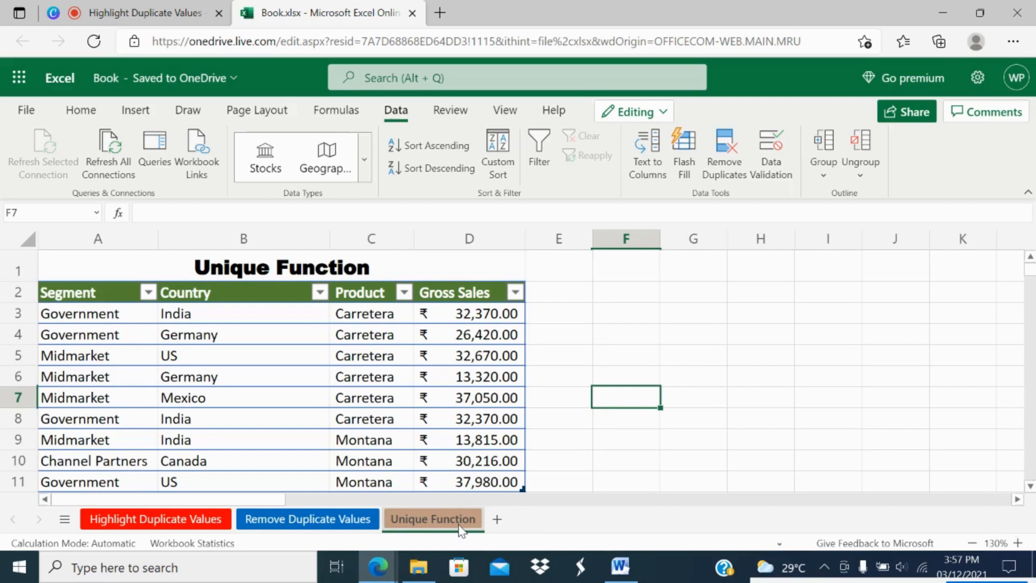
key(Up)
key(Up)
key(Up)
key(Up)
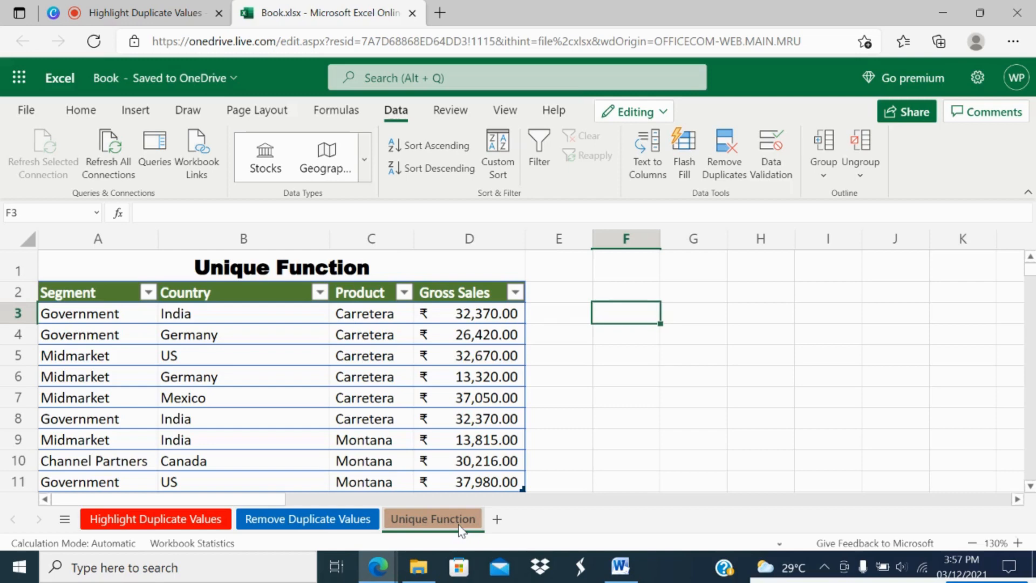
text(=)
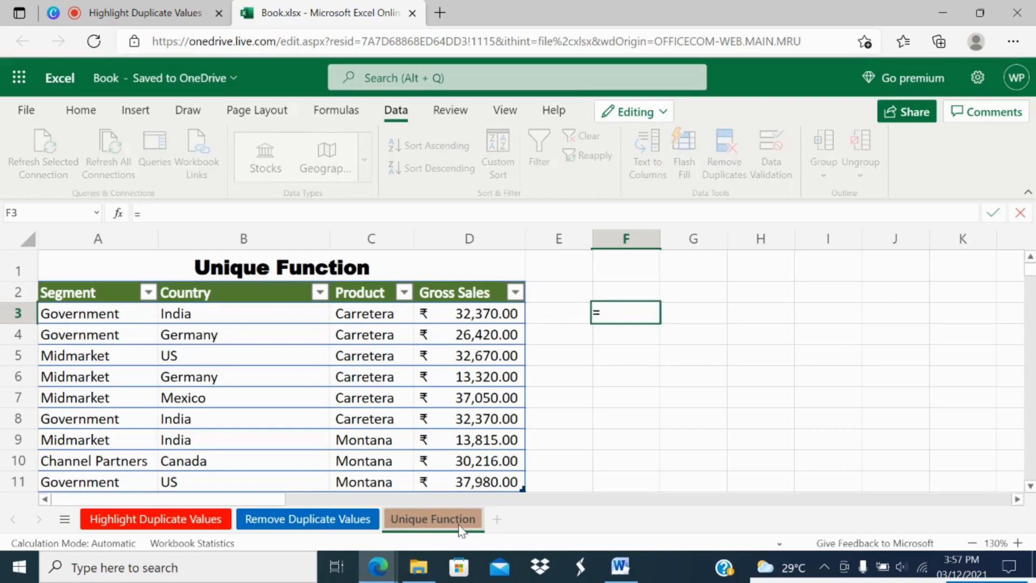
text(U)
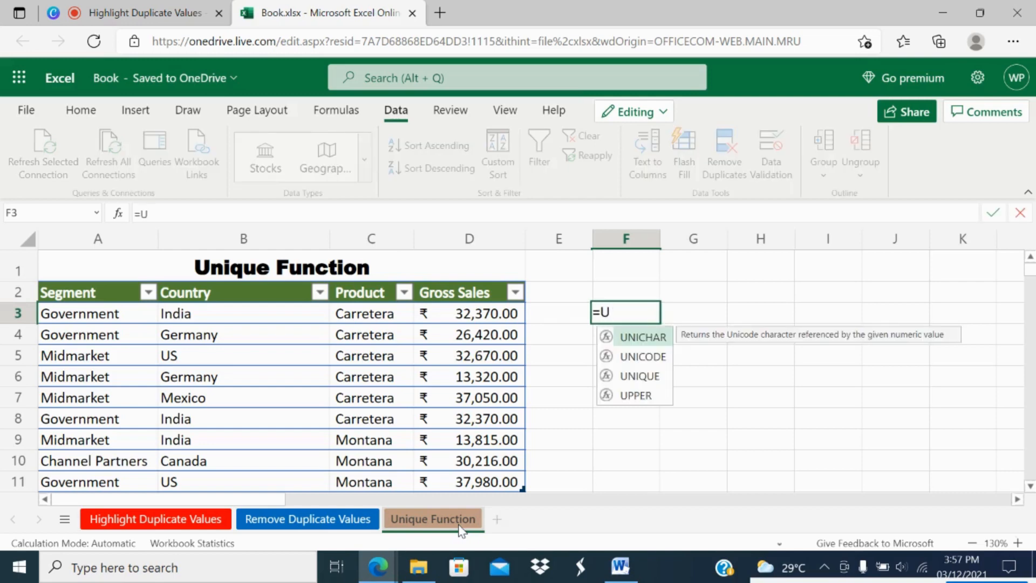
double_click(642, 378)
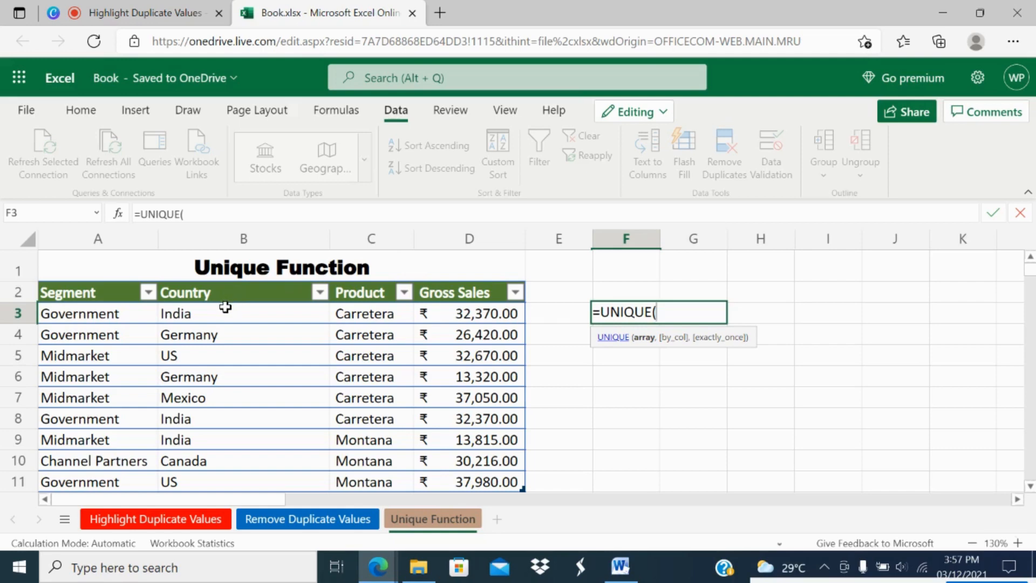
click(216, 316)
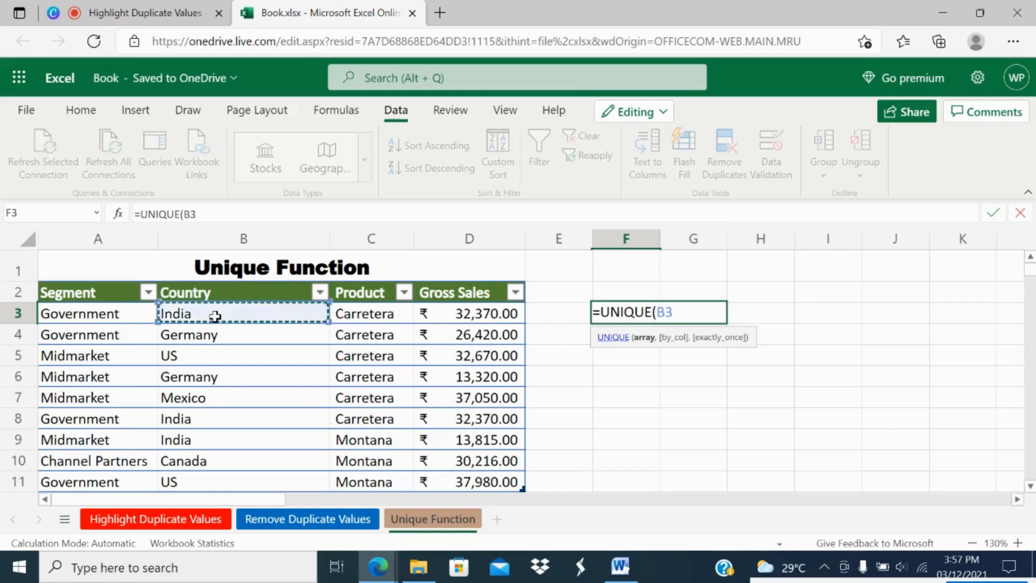
drag(216, 316, 203, 482)
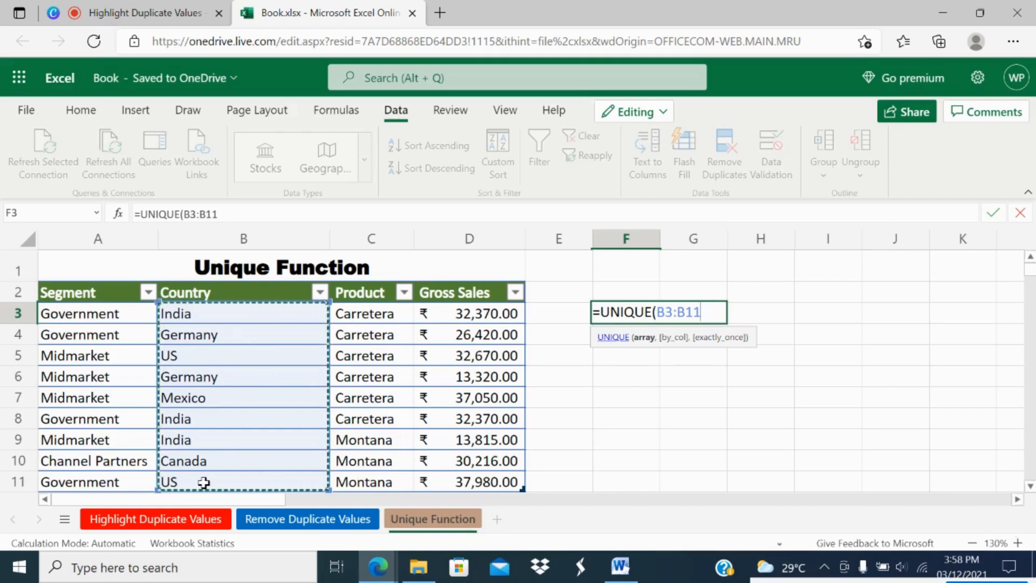
text())
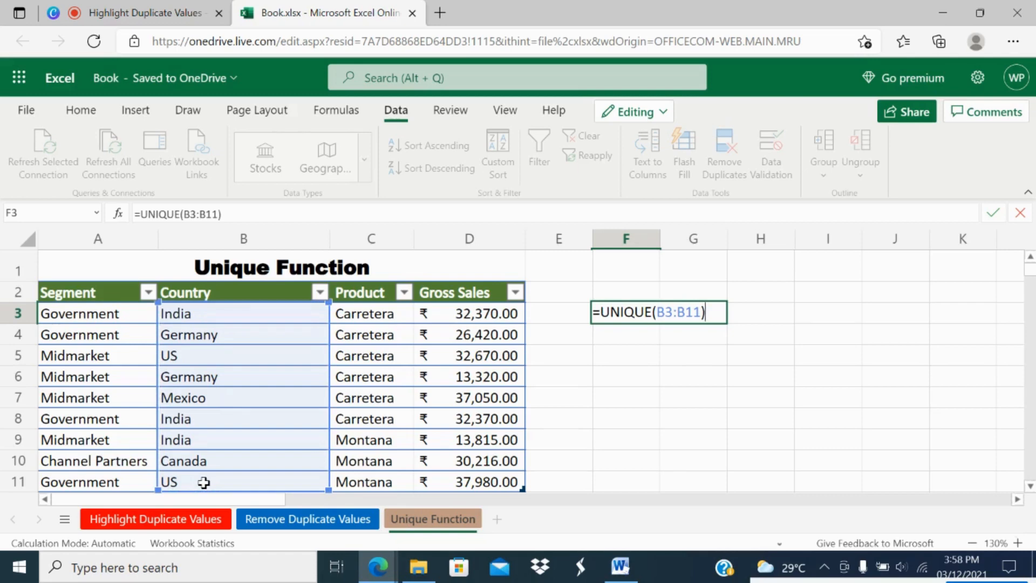
key(Return)
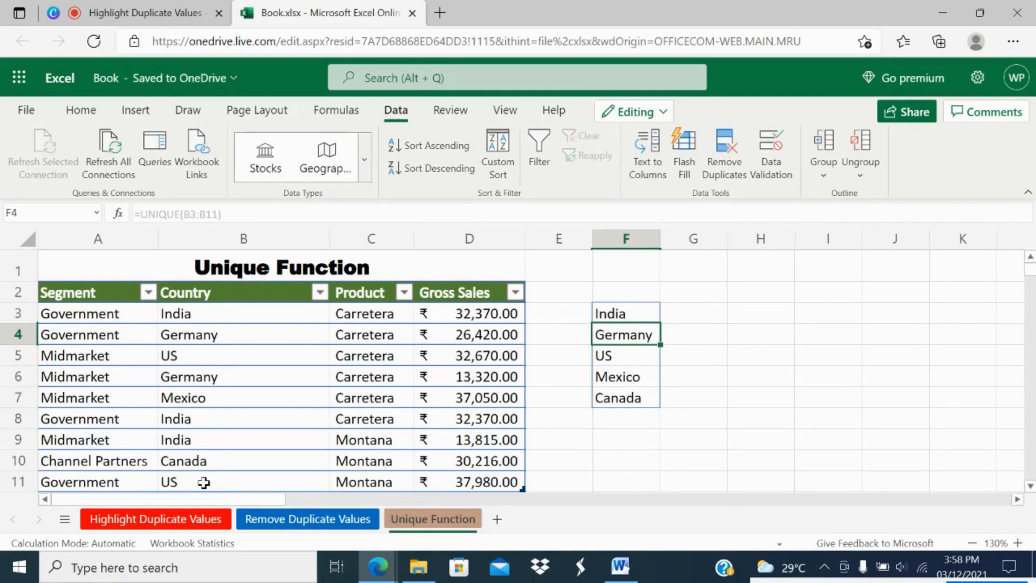
Step: Examine the spilled country list from F3 to F7 and which of its cells holds the editable formula
key(Up)
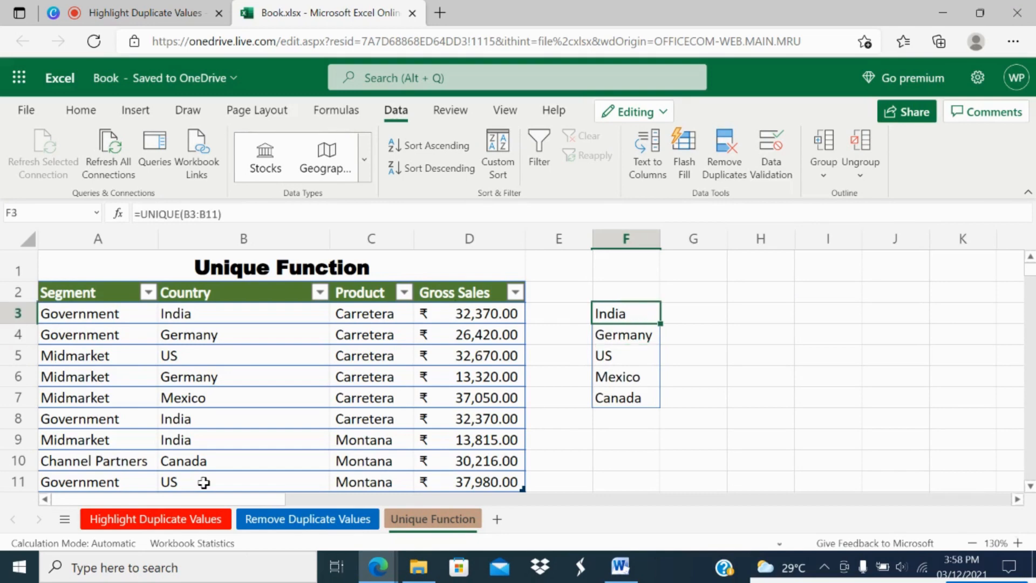
key(Down)
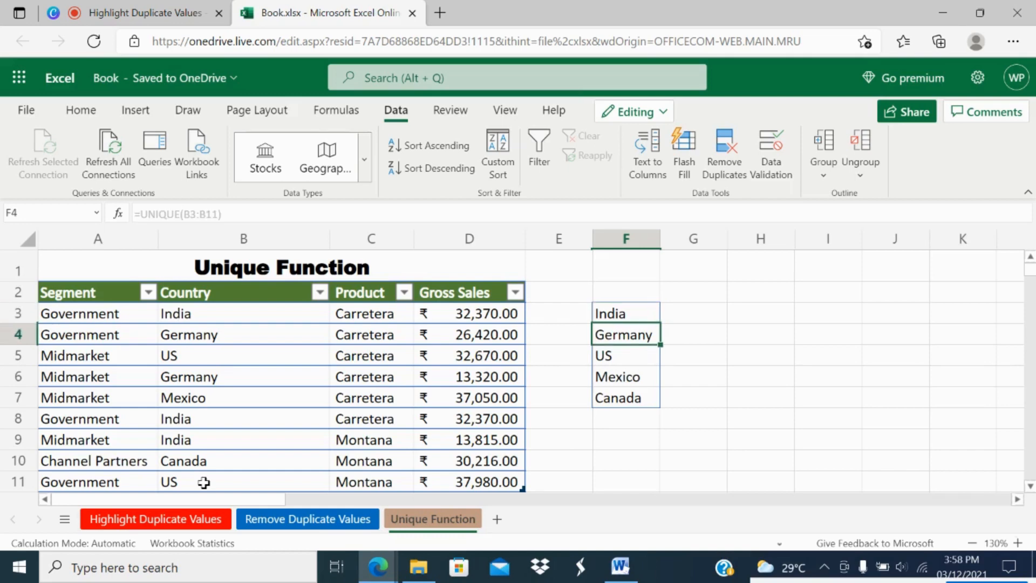
key(Up)
key(Down)
key(Down)
key(Down)
key(Down)
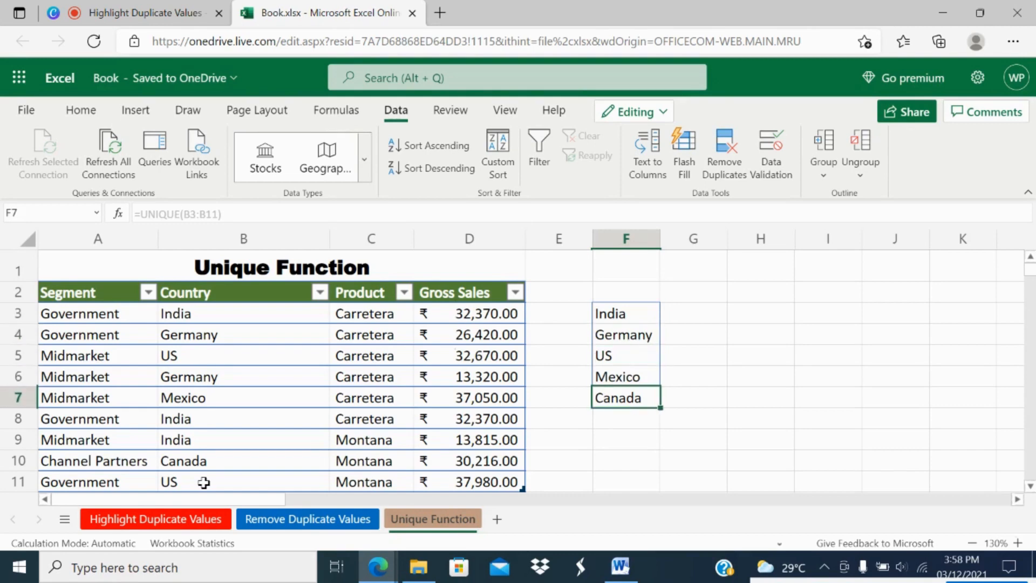
key(Up)
key(Up)
key(Up)
key(Up)
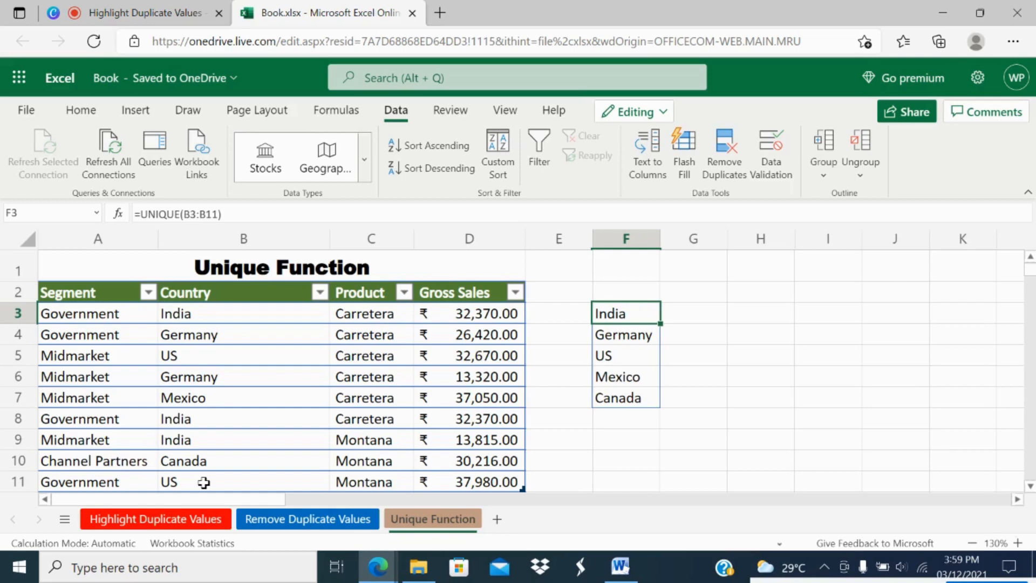
Step: Clear the unique list in F3:F7 and paste a transposed copy of Country range B2:B11 starting at F2
key(ctrl+shift+Down)
key(Delete)
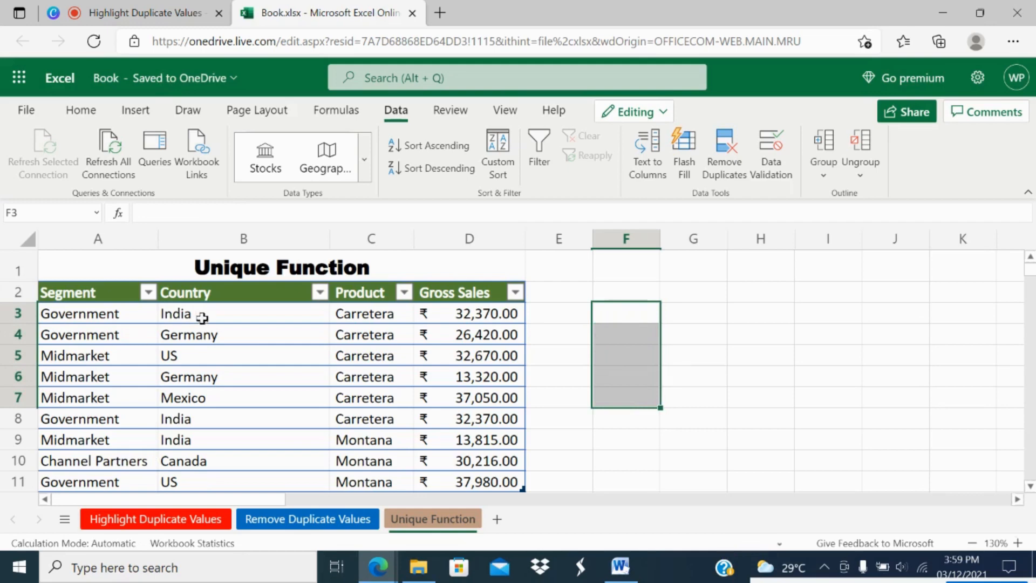
drag(197, 299, 191, 476)
key(ctrl+c)
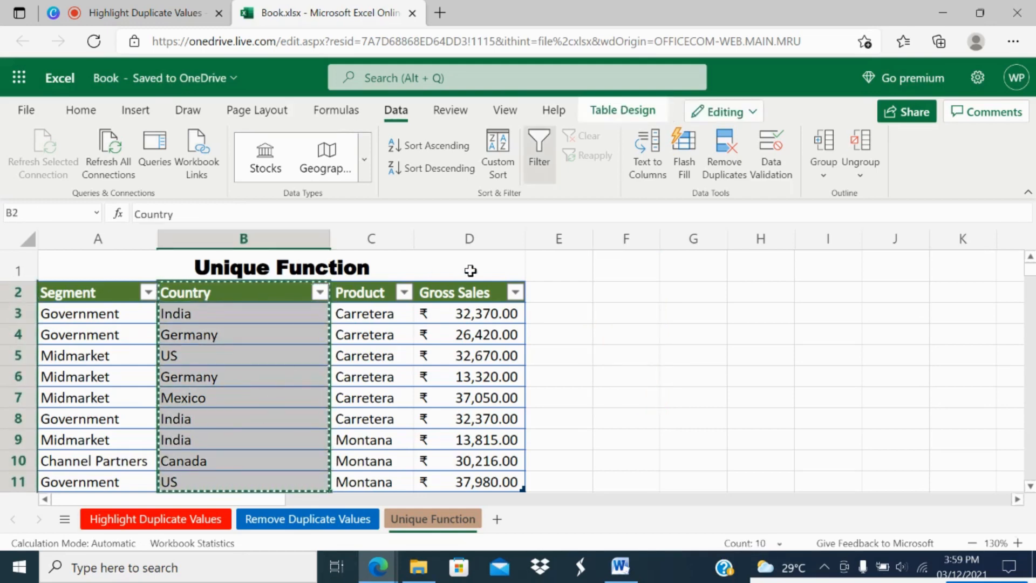
click(621, 296)
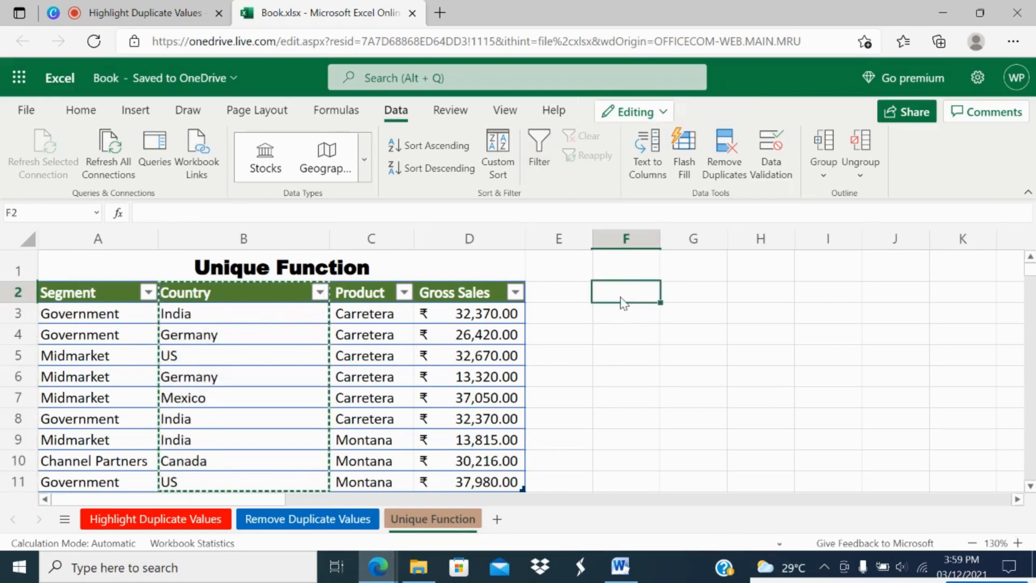
right_click(621, 296)
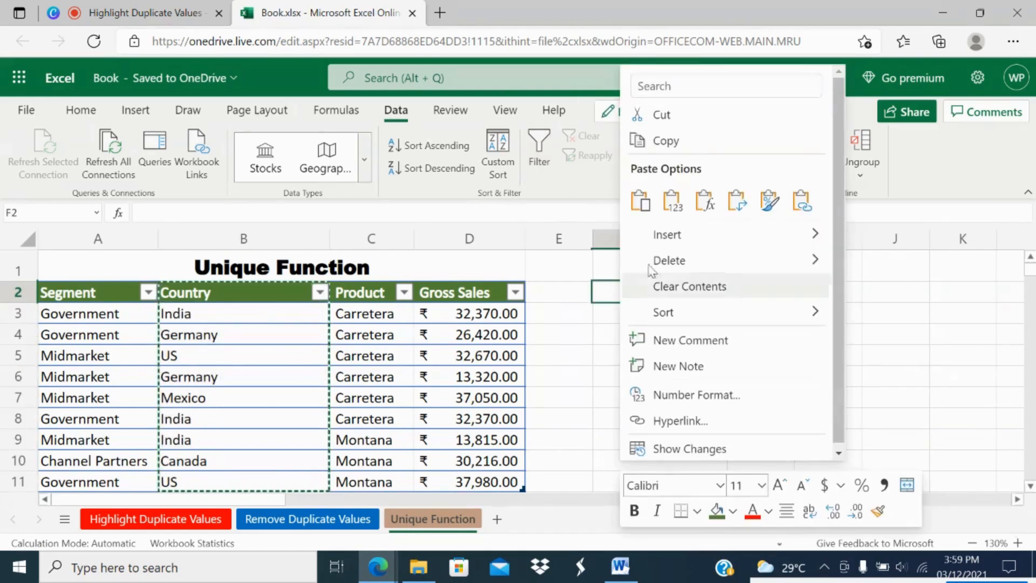
click(739, 211)
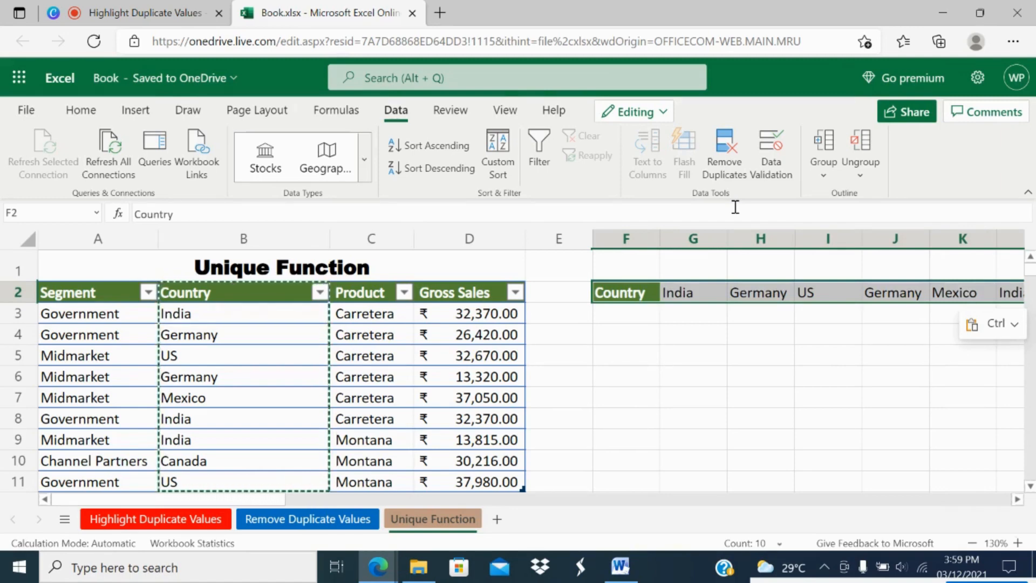
Step: Look through the transposed country row from F2 across to its last entry and back
key(Right)
key(Right)
key(Right)
key(Right)
key(Right)
key(Right)
key(Right)
key(Right)
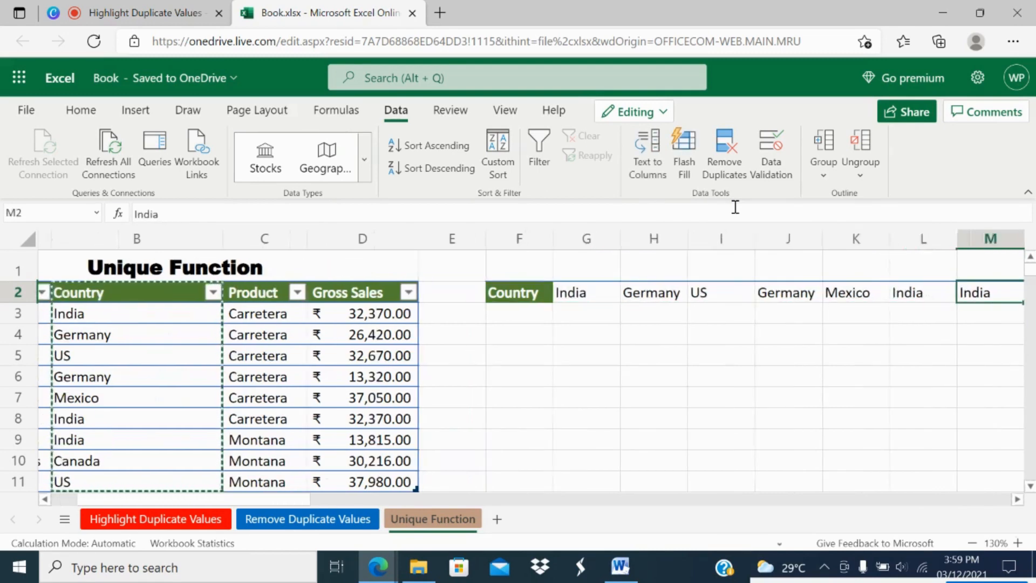
key(Right)
key(Right)
key(Left)
key(Left)
key(Left)
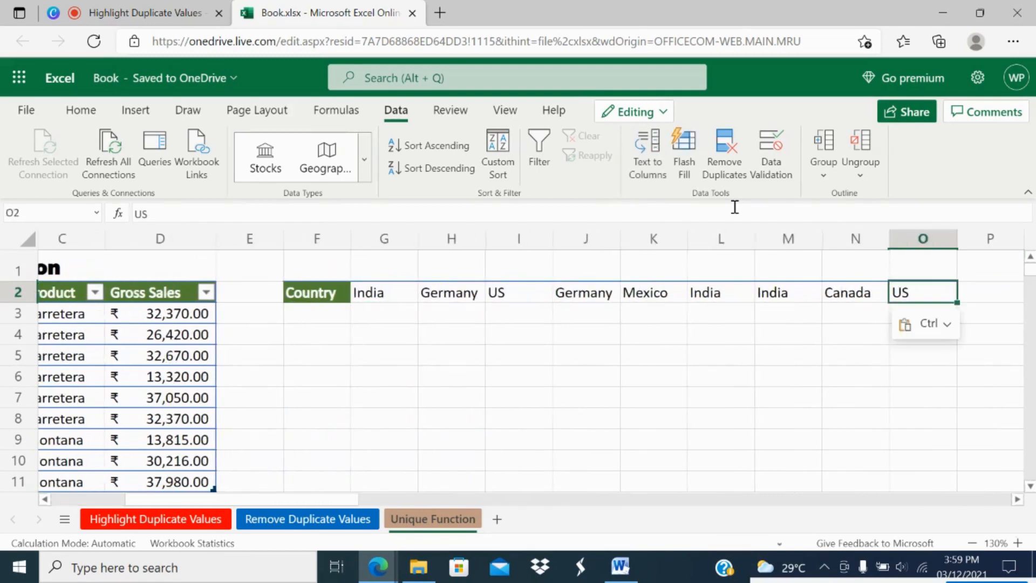
key(Left)
key(Left)
key(Left)
key(Left)
key(Left)
key(Left)
key(Left)
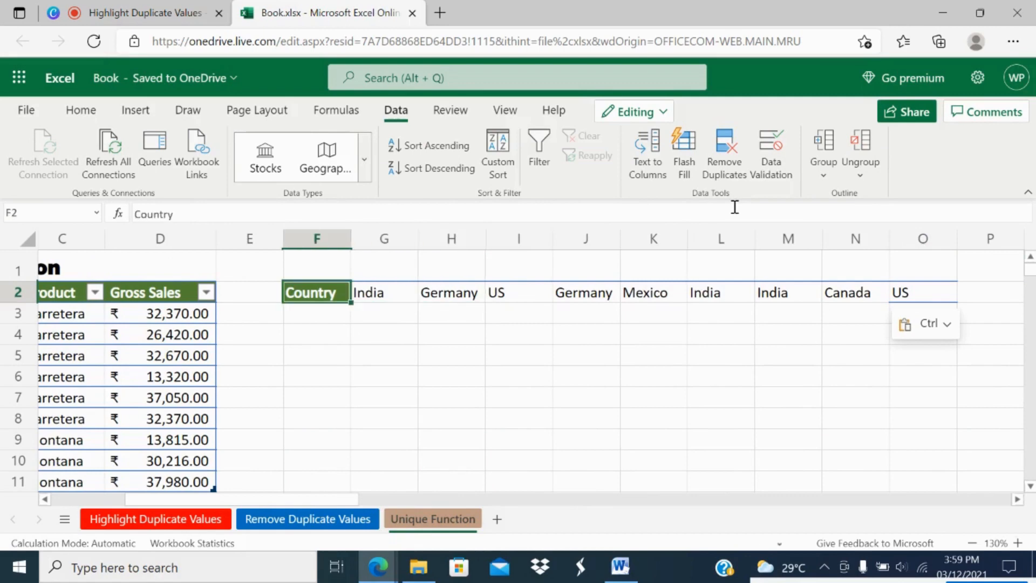
Step: Enter the formula =UNIQUE(G2:O2) in G4, below the transposed country row
key(Down)
key(Down)
key(Right)
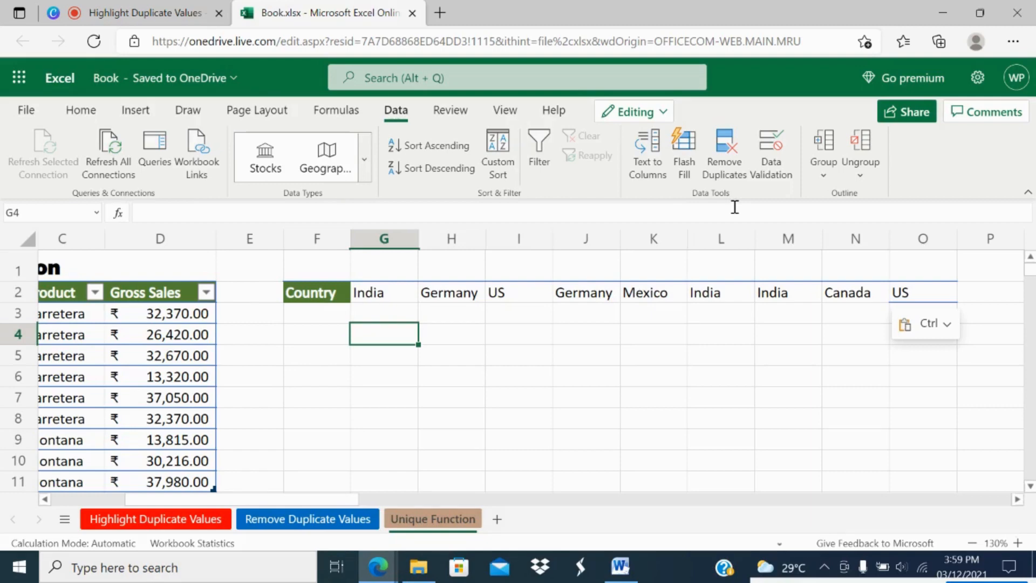
click(736, 207)
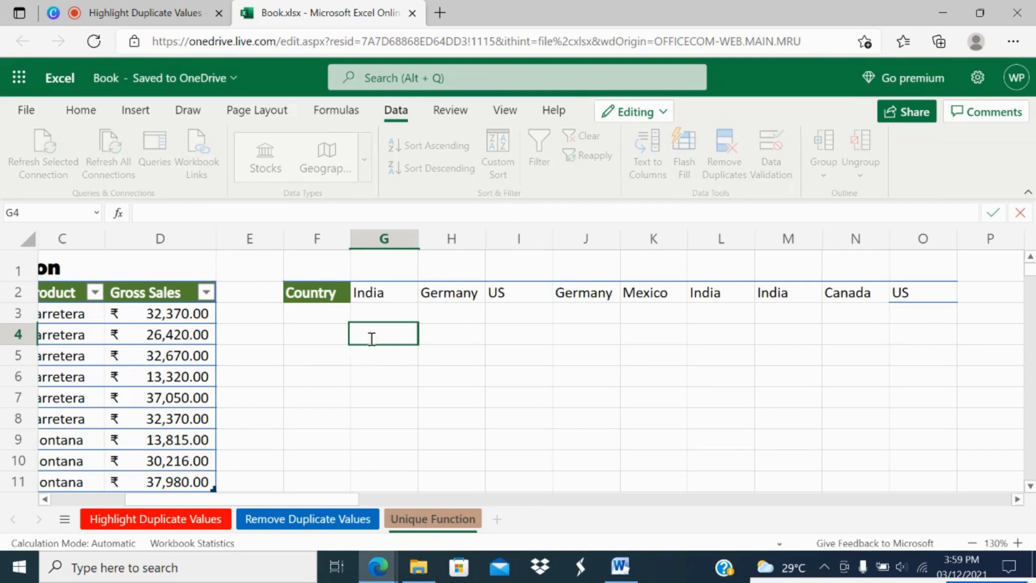
text(=UN)
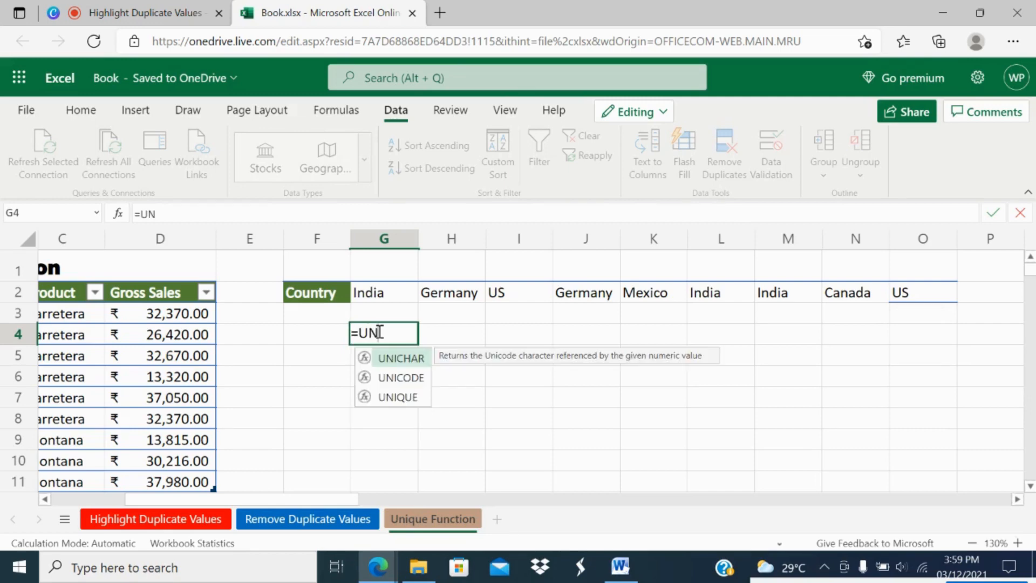
double_click(408, 399)
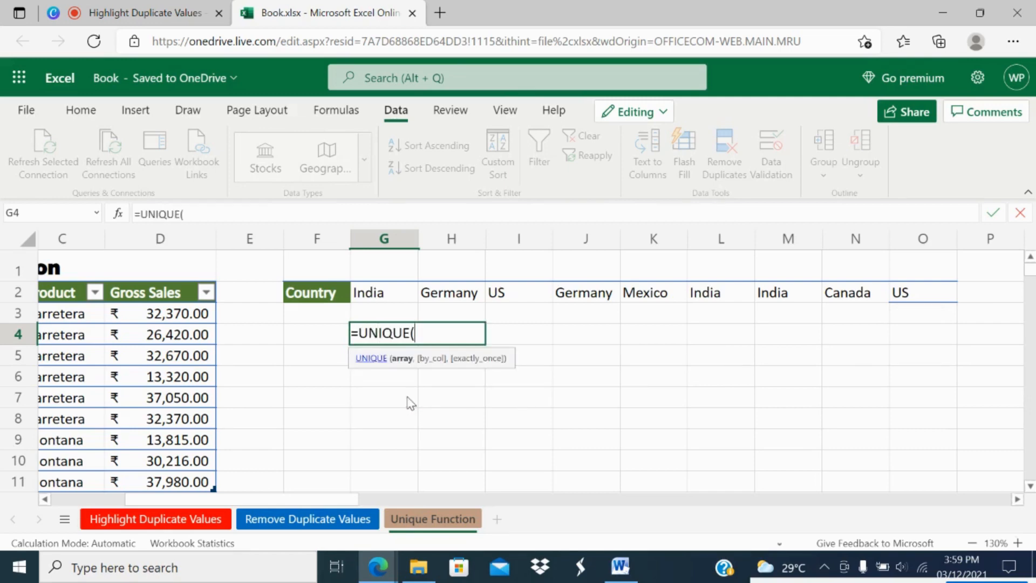
drag(377, 292, 903, 293)
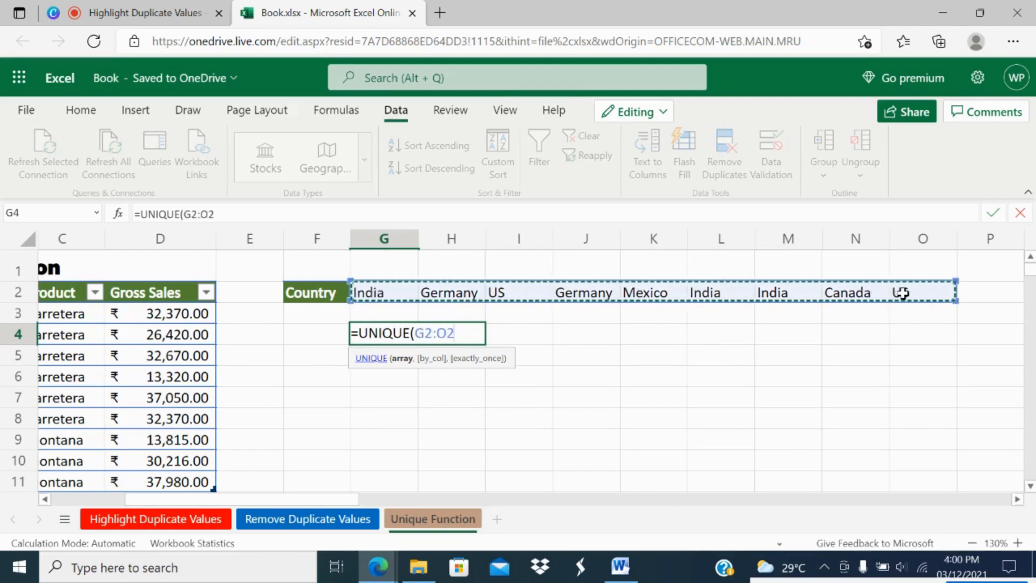
key(Return)
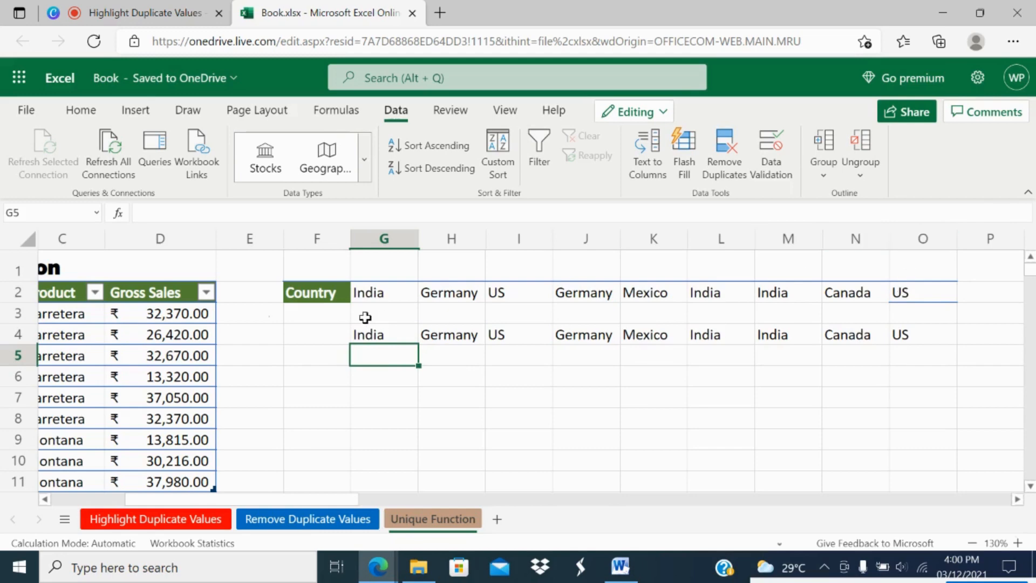
Step: Change the formula in G4 to =UNIQUE(G2:O2,2) so it compares the countries by column
click(377, 335)
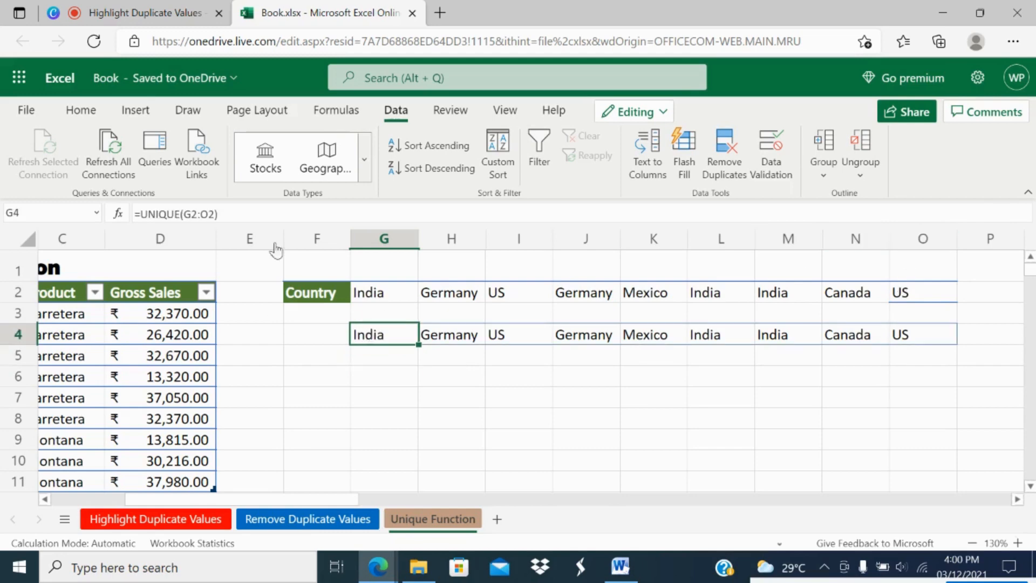
click(215, 212)
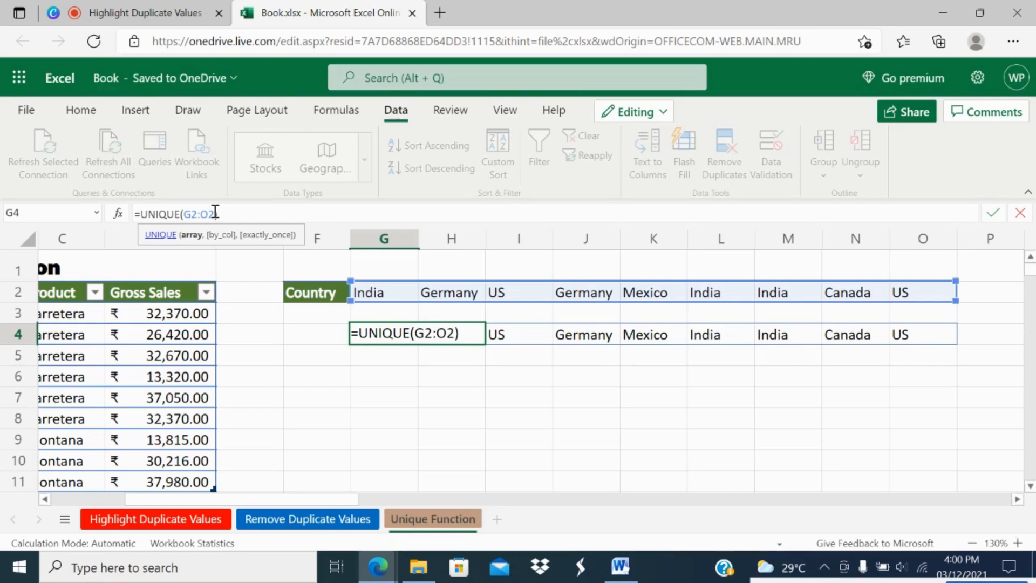
text(,)
text(2)
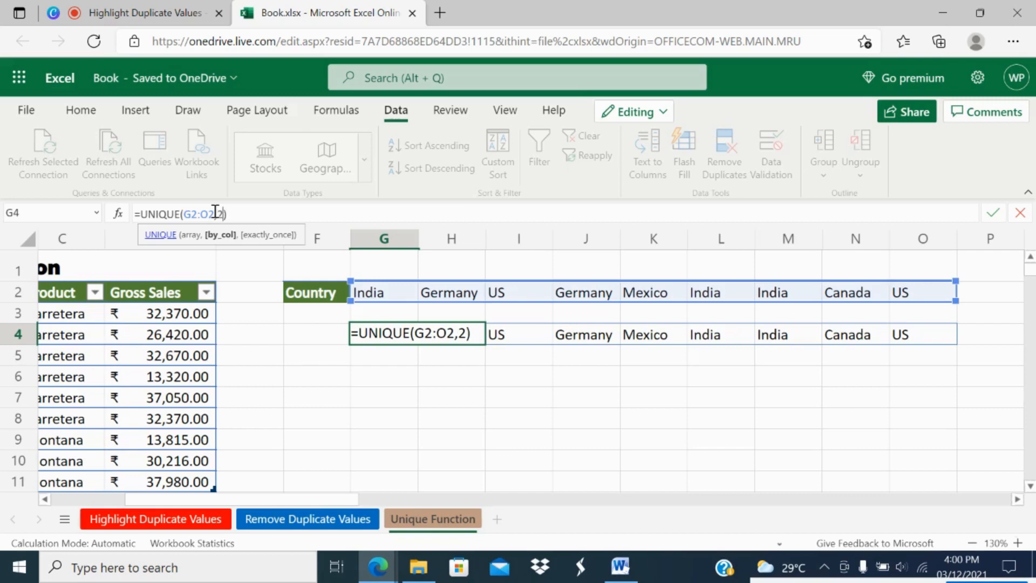
key(Return)
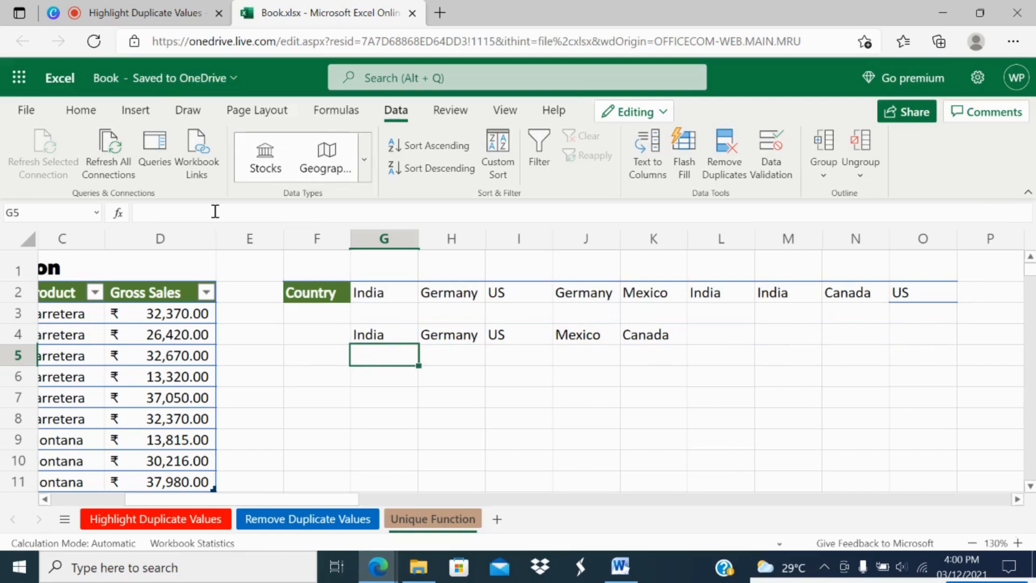
key(Up)
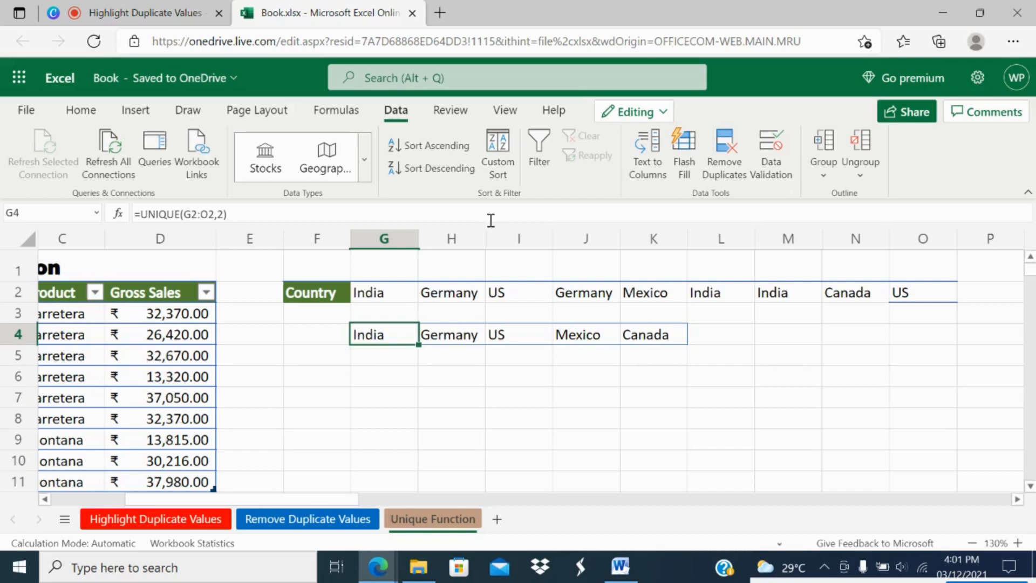
key(Left)
key(Left)
key(Left)
key(Right)
key(Right)
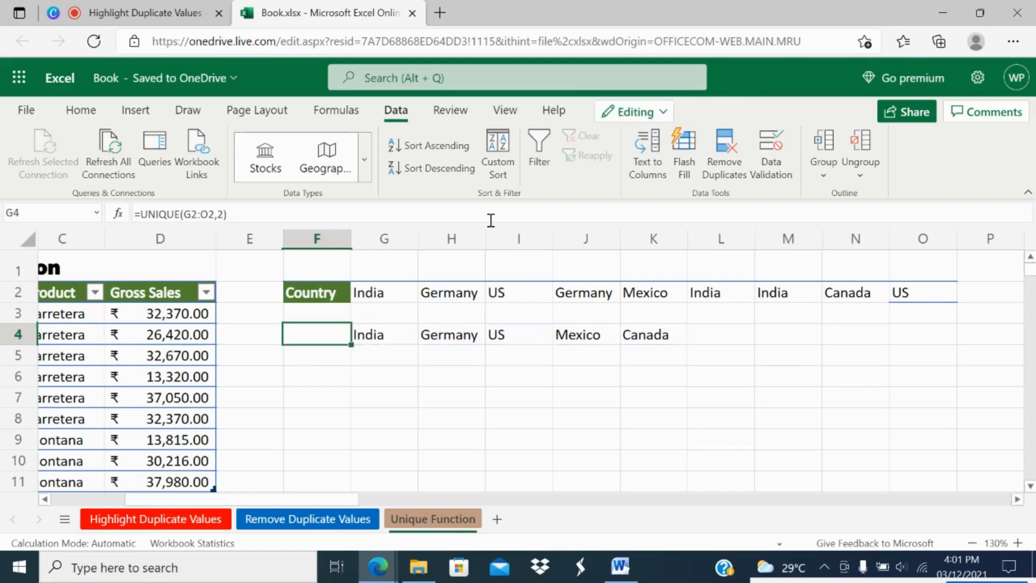
key(Right)
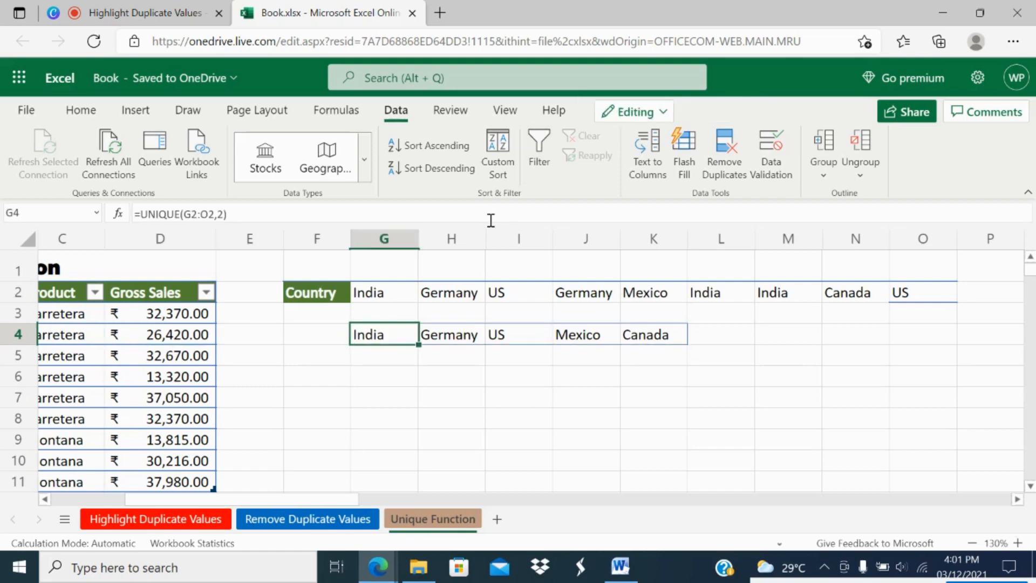
key(Left)
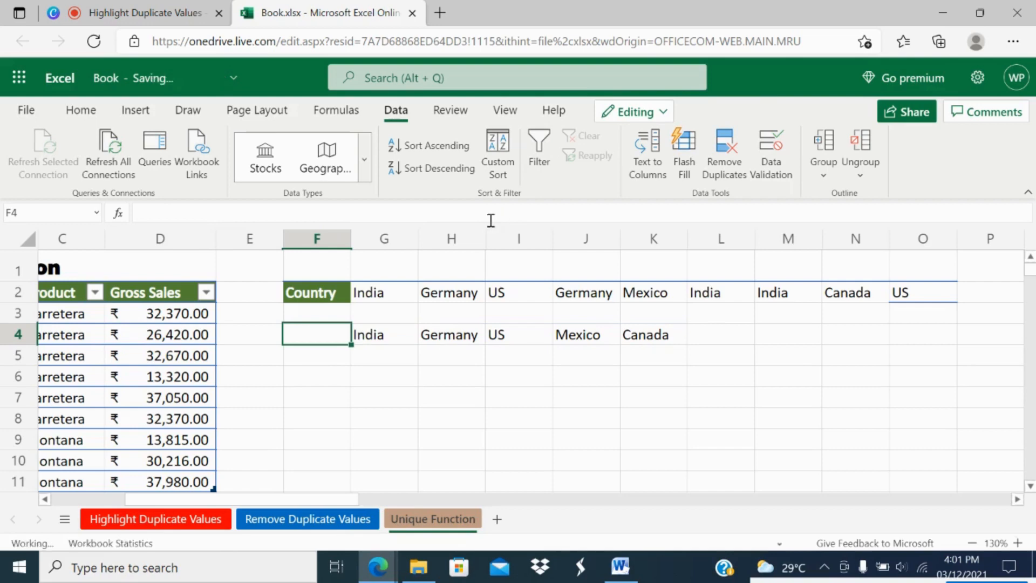
Step: Undo the UNIQUE formula entries in G4 and the pasted transposed country row
key(ctrl+z)
key(ctrl+z)
key(ctrl+z)
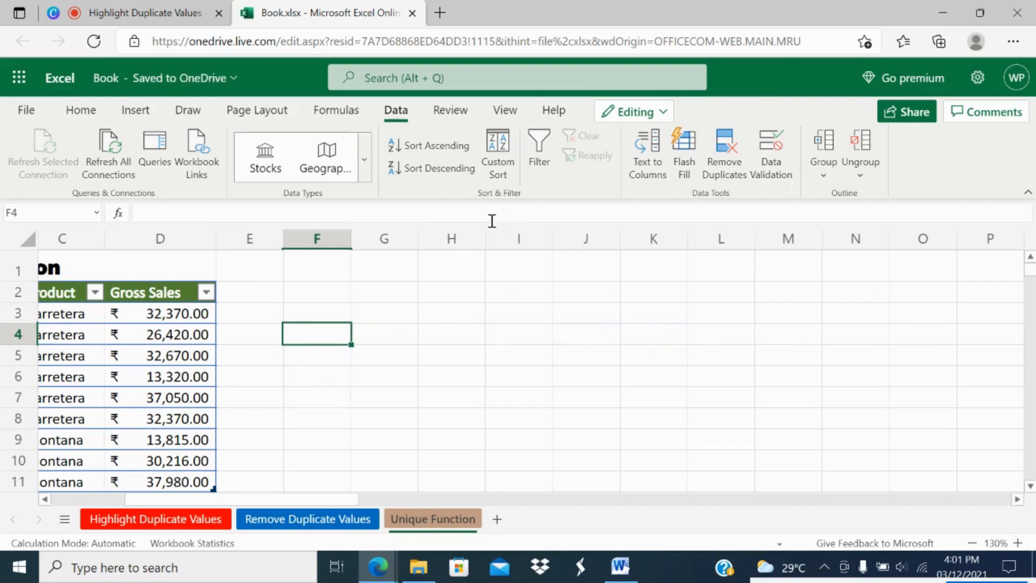
Step: Bring the whole sales table back into view and select the empty cell F3 beside it
key(Up)
key(Left)
key(Left)
key(Left)
key(Left)
key(Left)
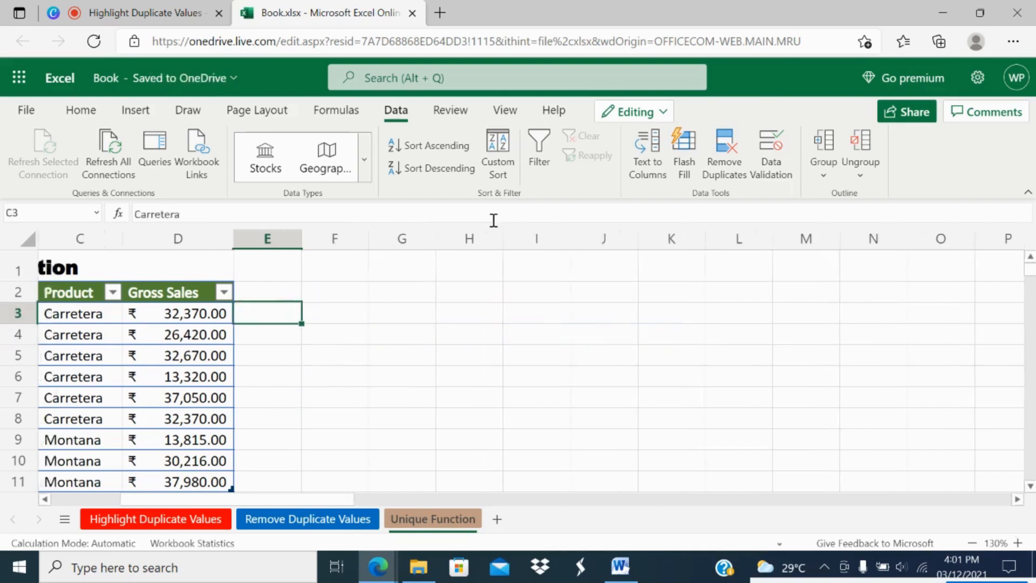
key(Right)
key(Right)
key(Right)
key(Right)
key(Right)
key(Right)
key(Right)
key(Right)
key(Right)
key(Right)
key(Left)
key(Left)
key(Left)
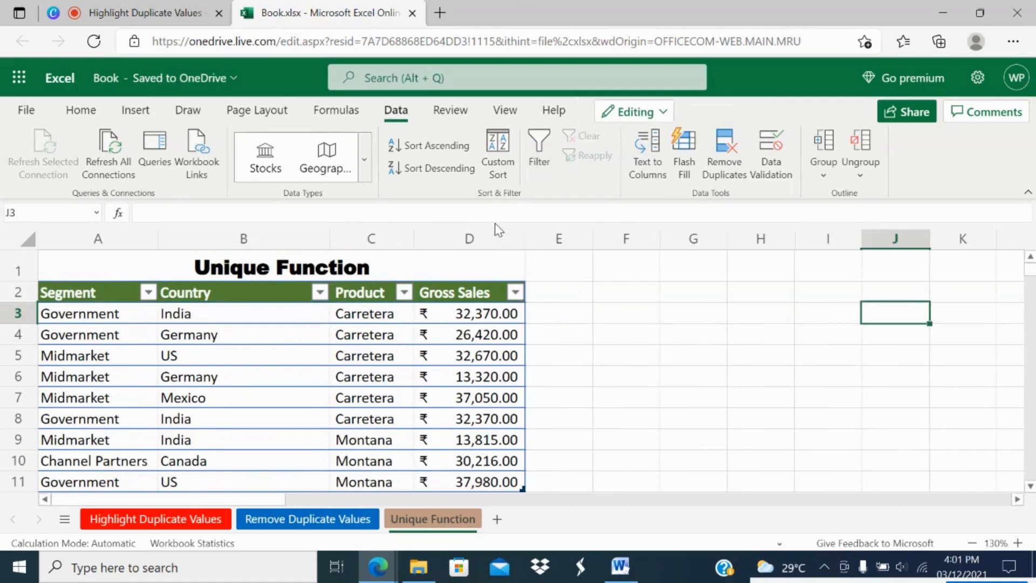
key(Left)
key(Left)
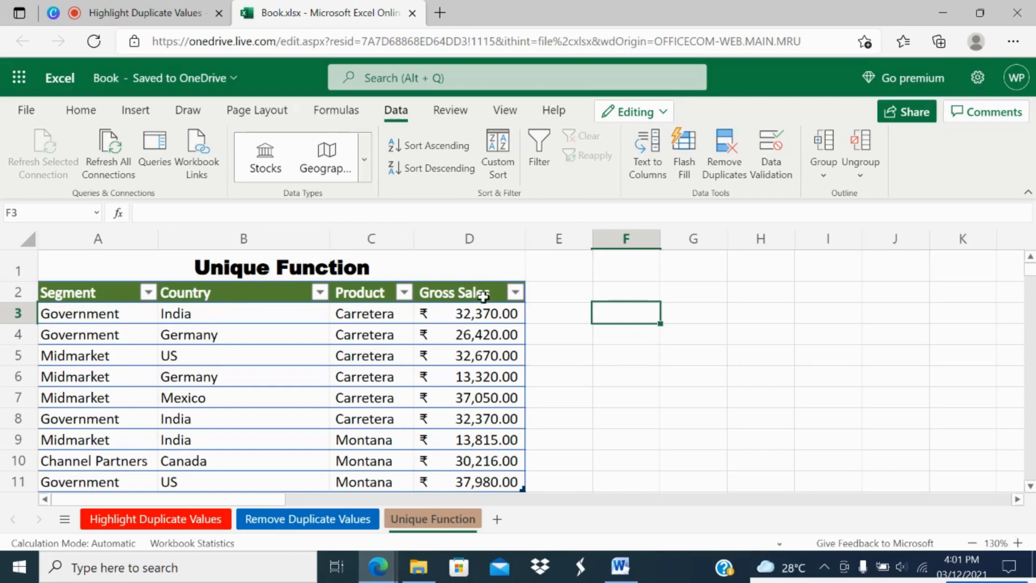
Step: Mark rows 3 and 8 of the sales table for comparison, and check D8 on the Highlight Duplicate Values sheet before returning to Unique Function
click(18, 318)
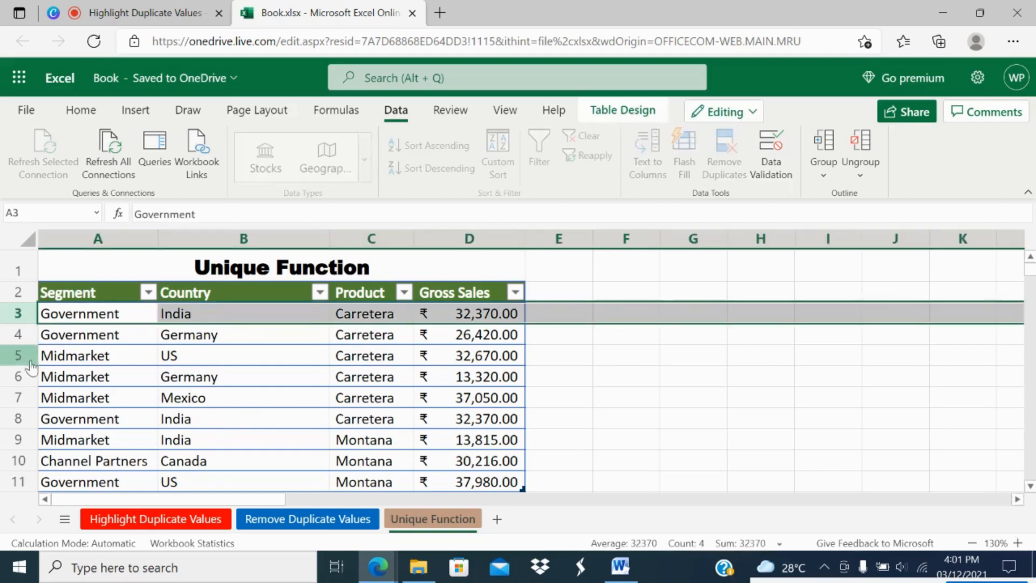
ctrl+click(6, 426)
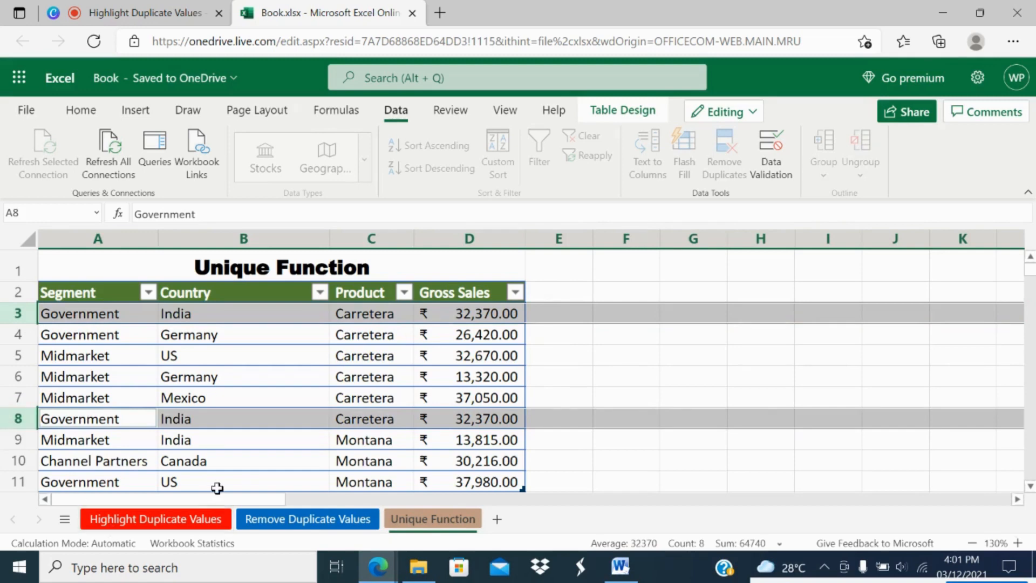
click(273, 522)
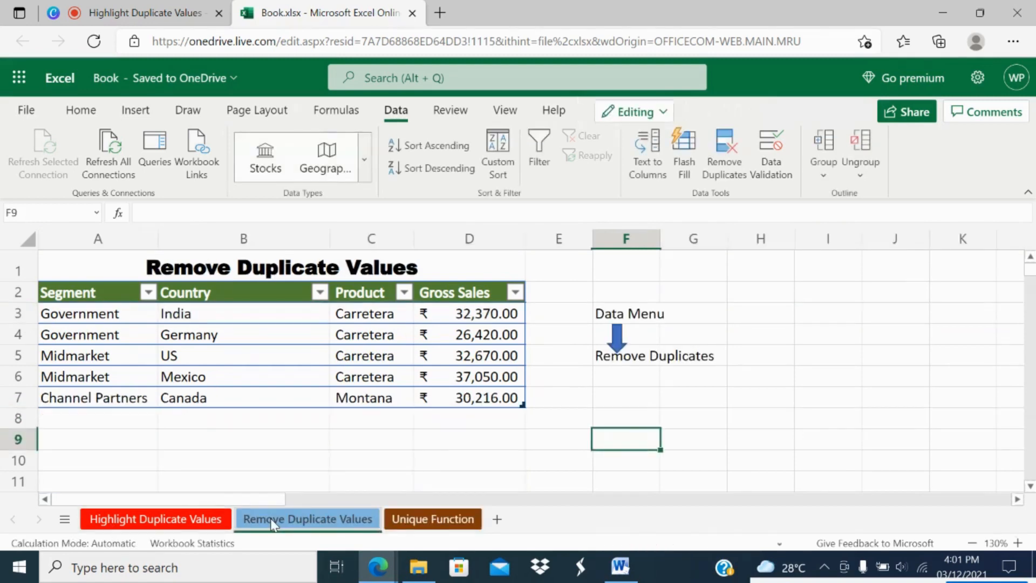
click(184, 521)
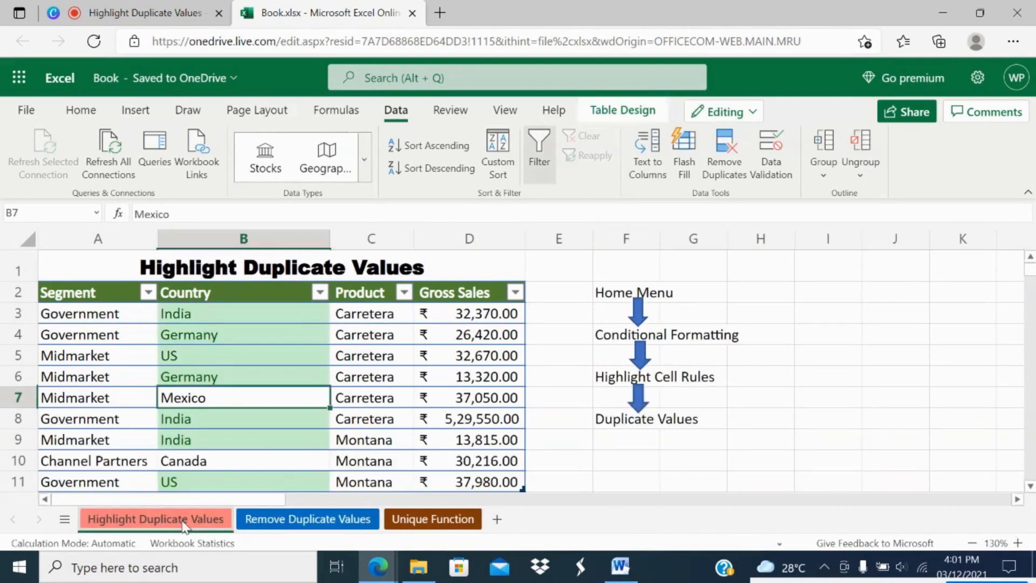
click(461, 414)
click(433, 523)
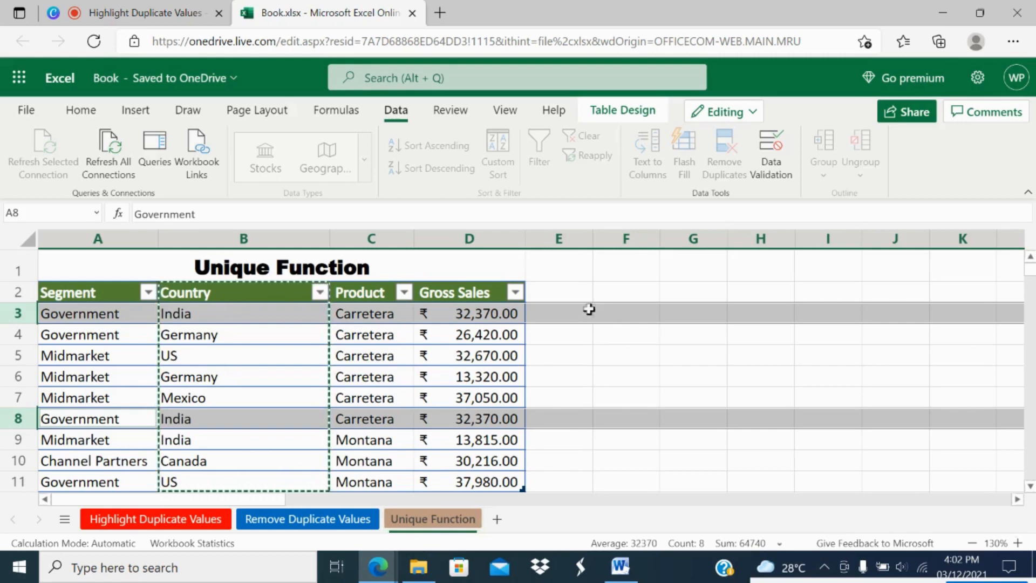
Step: Enter the formula =UNIQUE(B3:D11) in F3 to extract unique combinations of country, product and gross sales
click(612, 307)
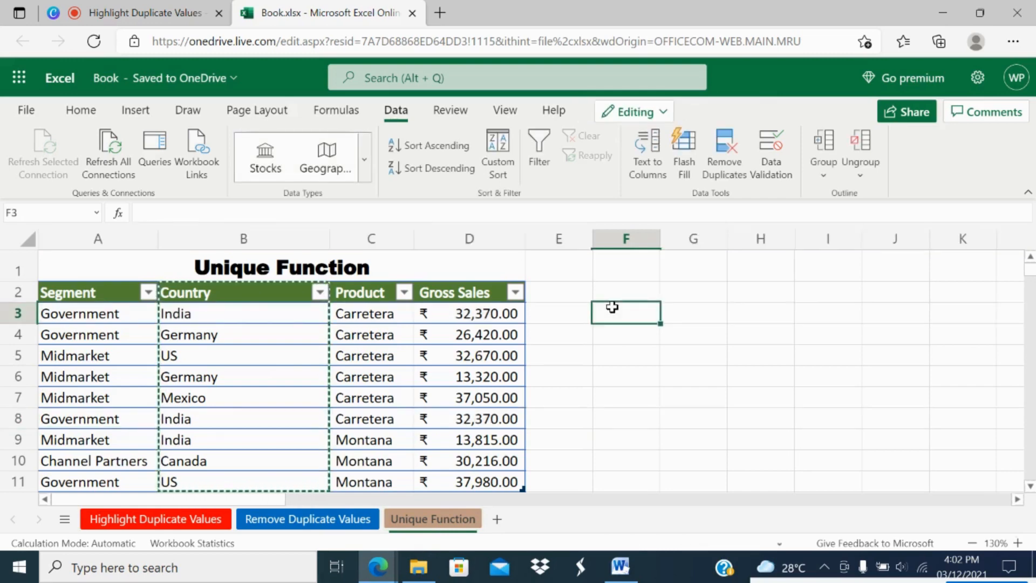
text(=)
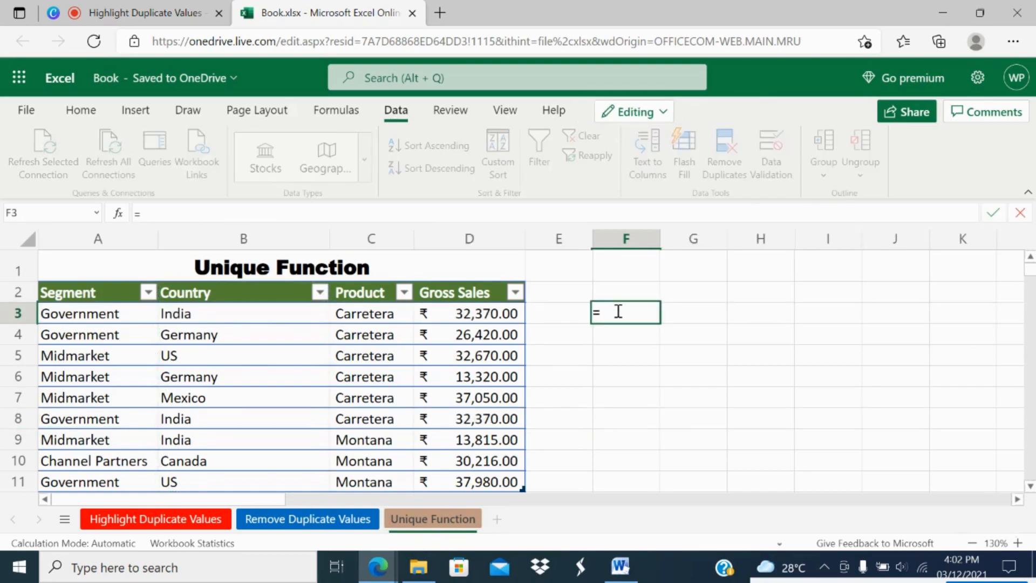
text(UNI)
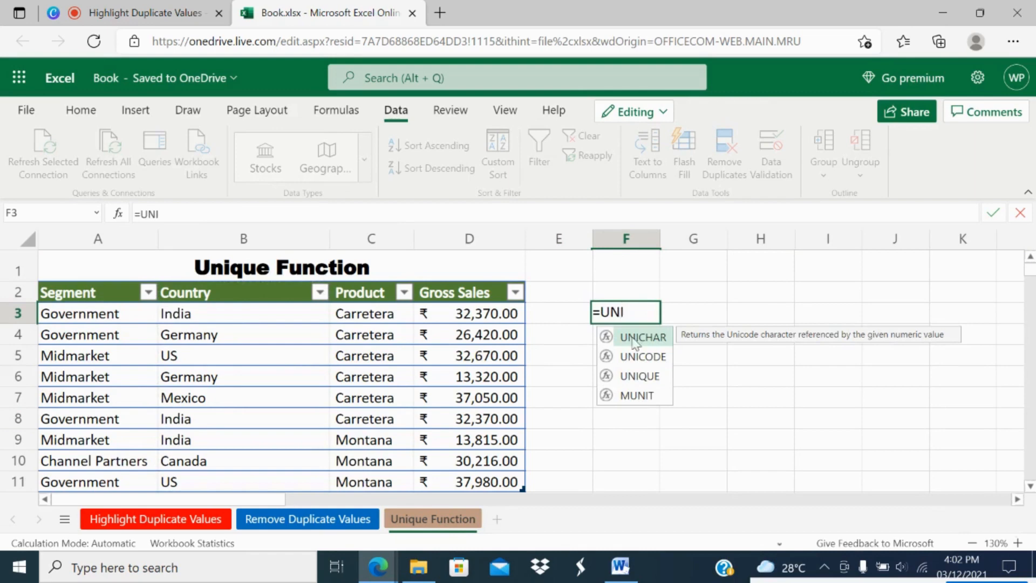
double_click(643, 376)
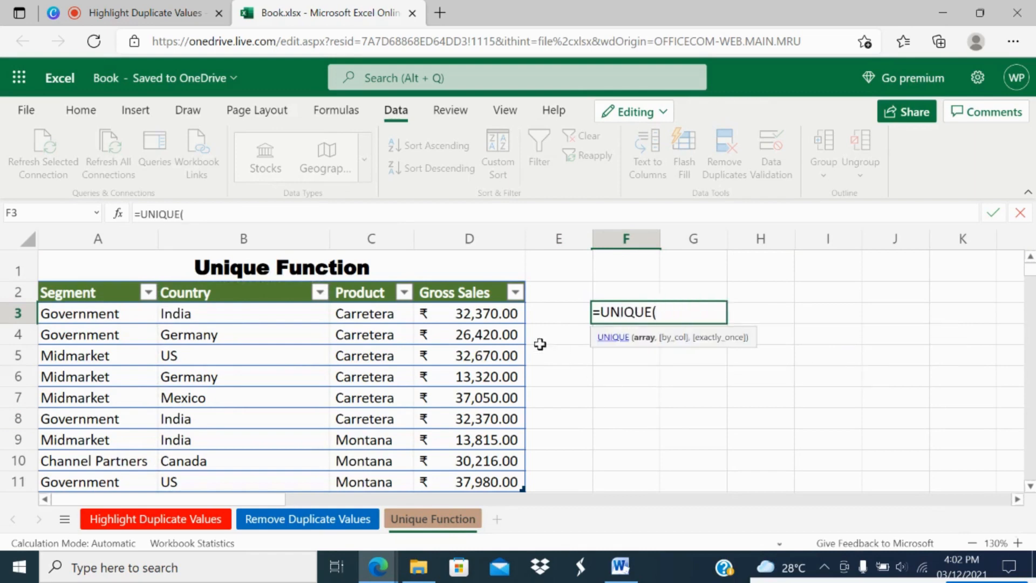
click(229, 308)
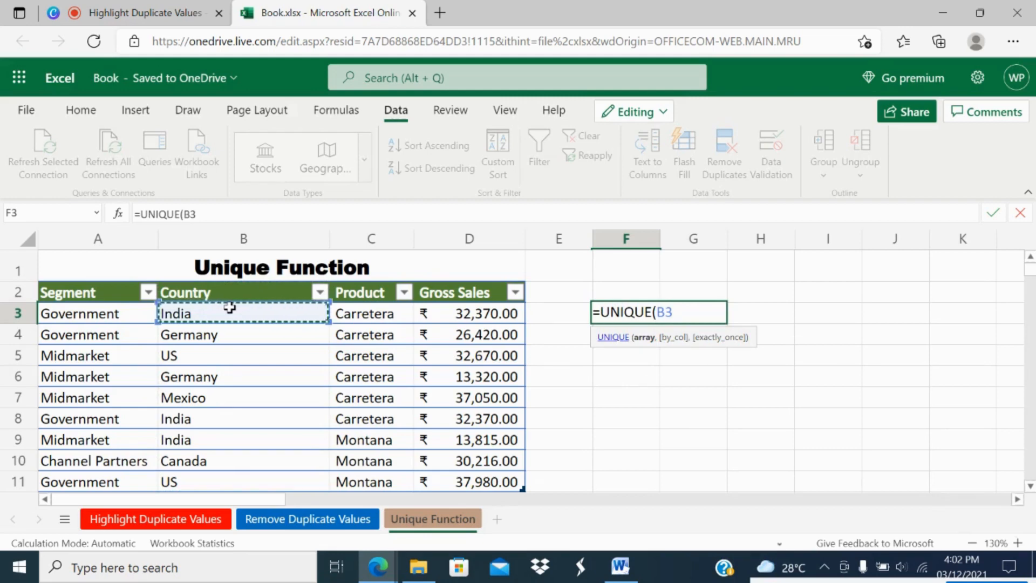
drag(289, 317, 489, 477)
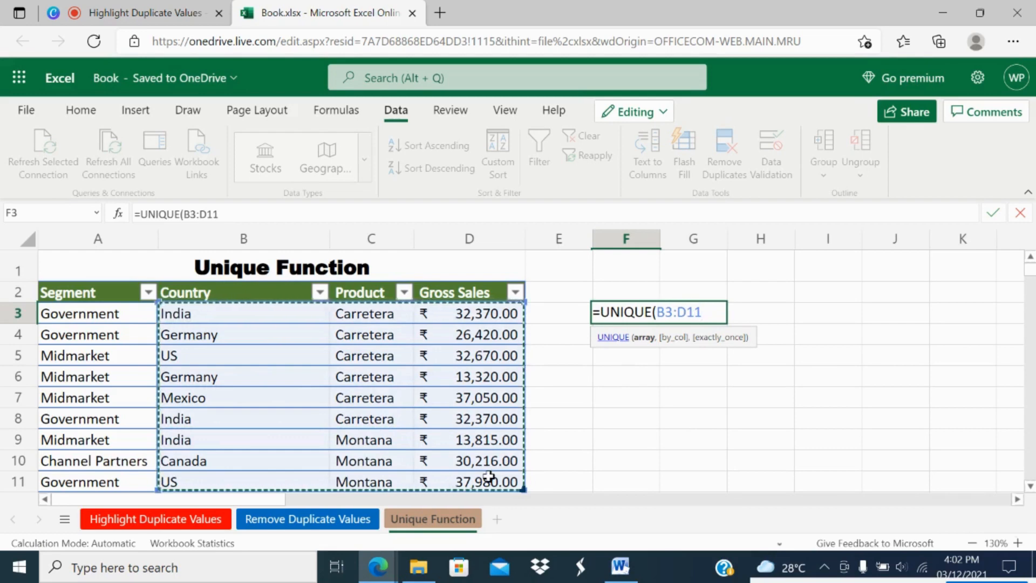
text())
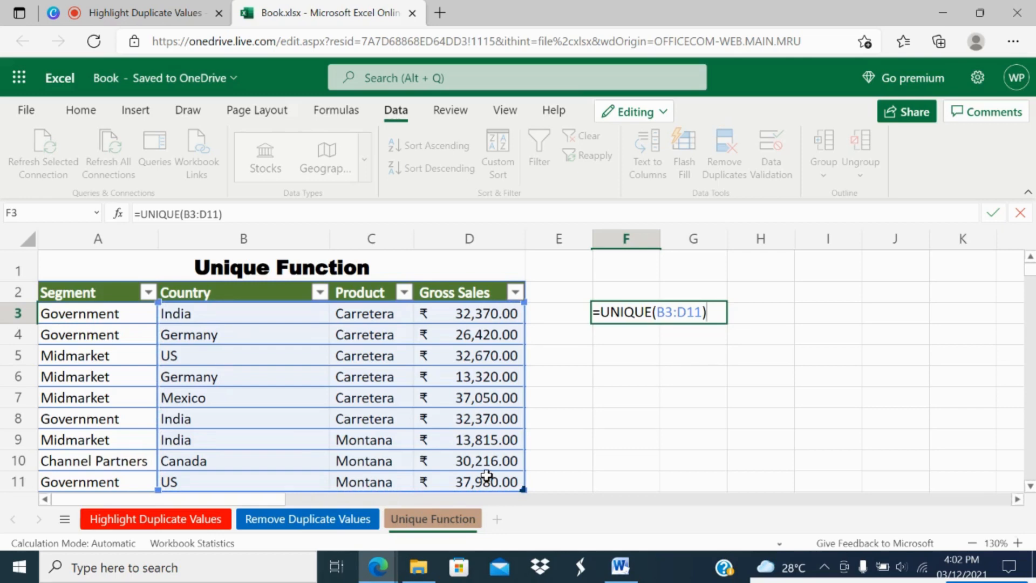
key(Return)
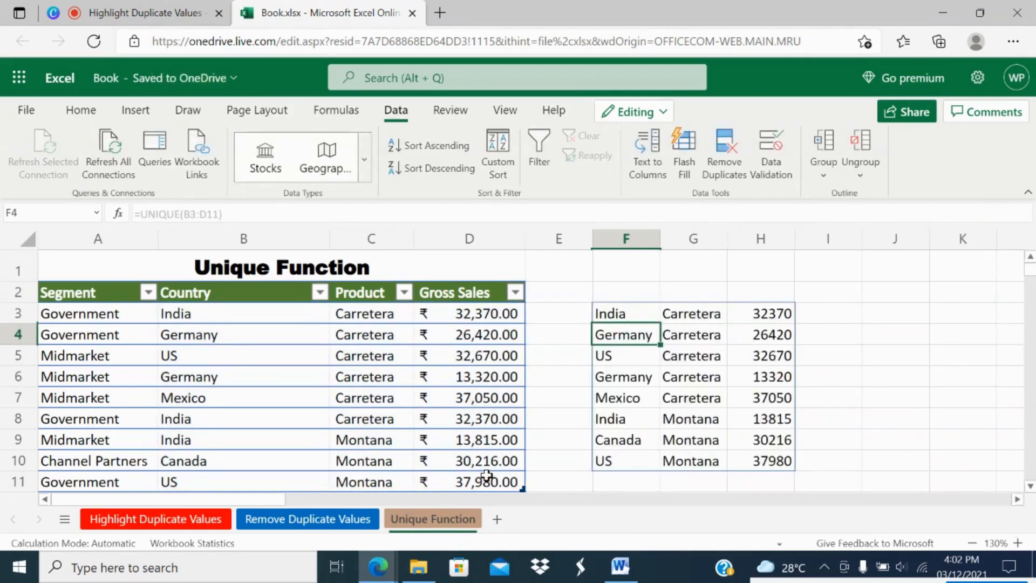
Step: Look down the country column of the extracted list to F10 and back up to F8
key(Down)
key(Down)
key(Down)
key(Down)
key(Down)
key(Down)
key(Down)
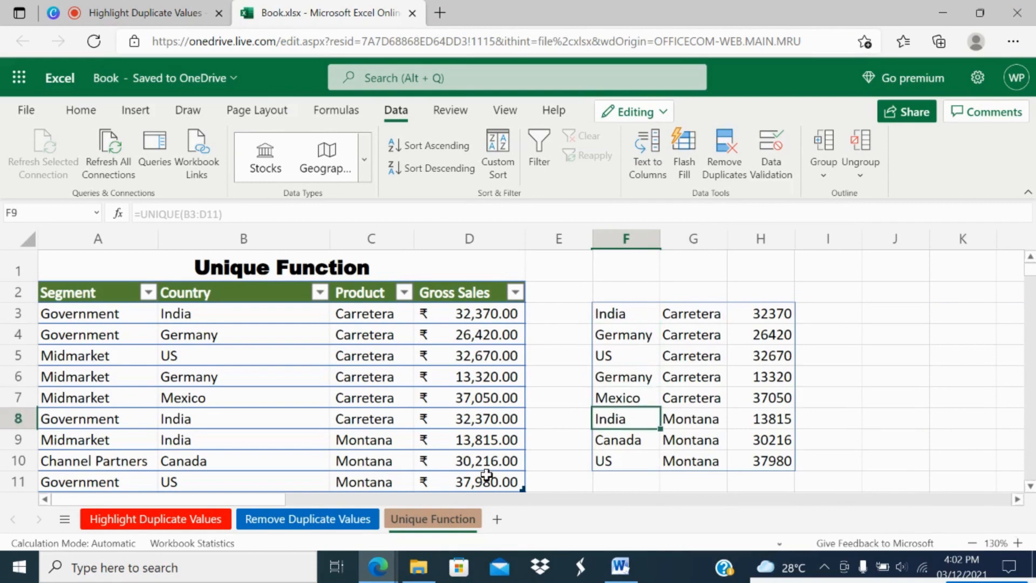
key(Up)
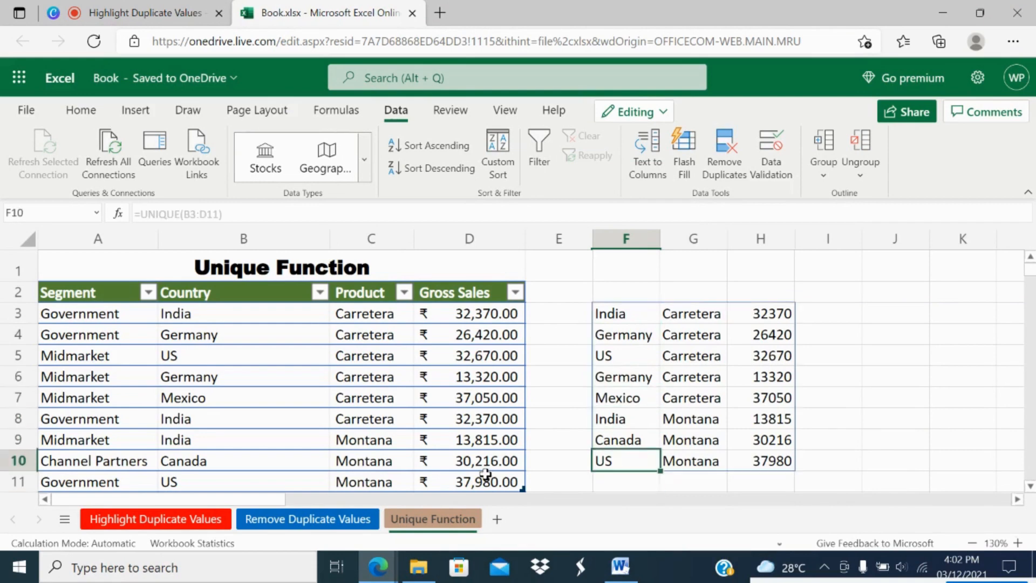
key(Up)
key(Up)
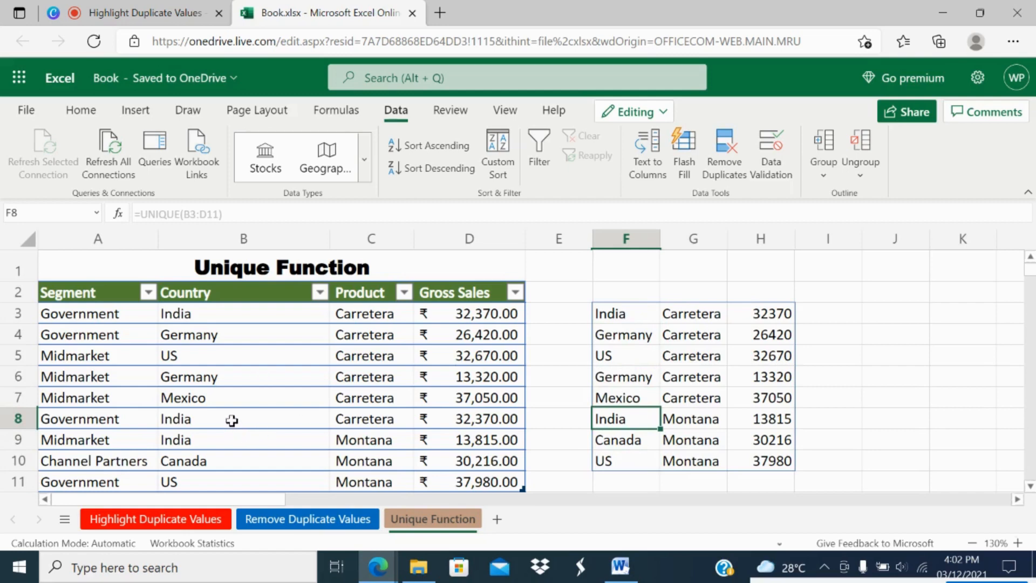
Step: Compare source rows B8:D8 and B3:D3 with the first row of the extracted list, F3 to H3
drag(232, 420, 464, 422)
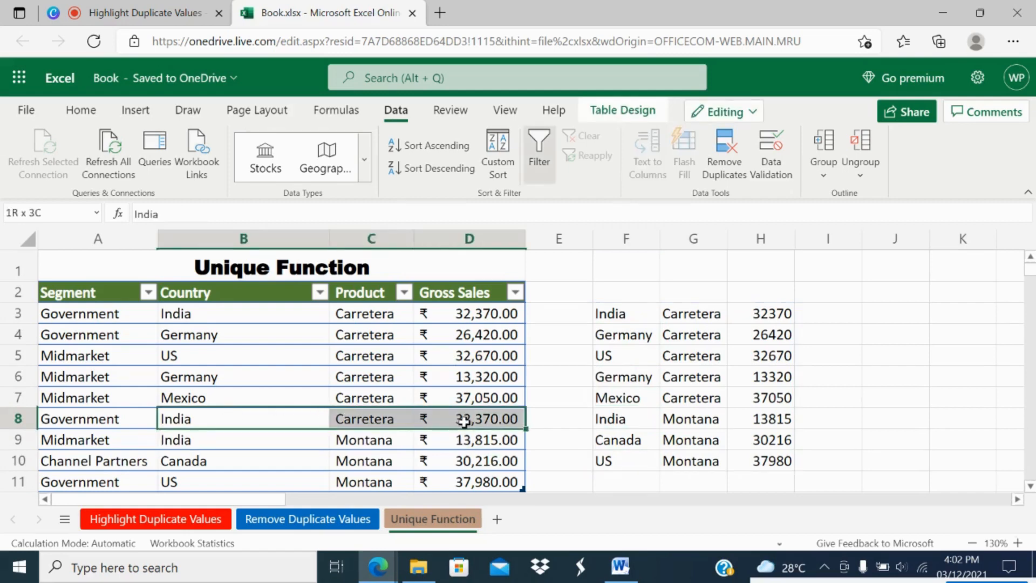
click(262, 317)
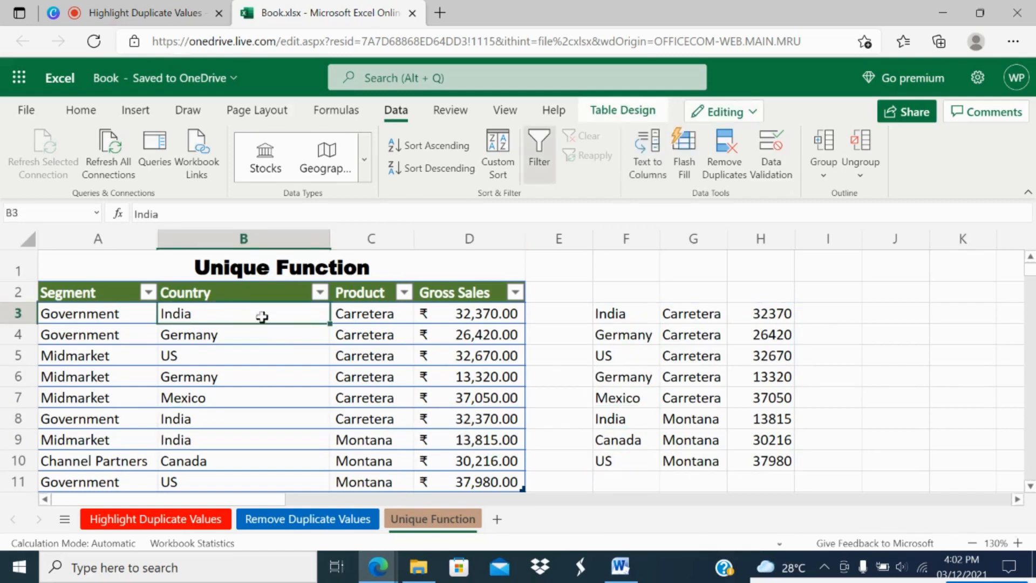
drag(261, 317, 475, 317)
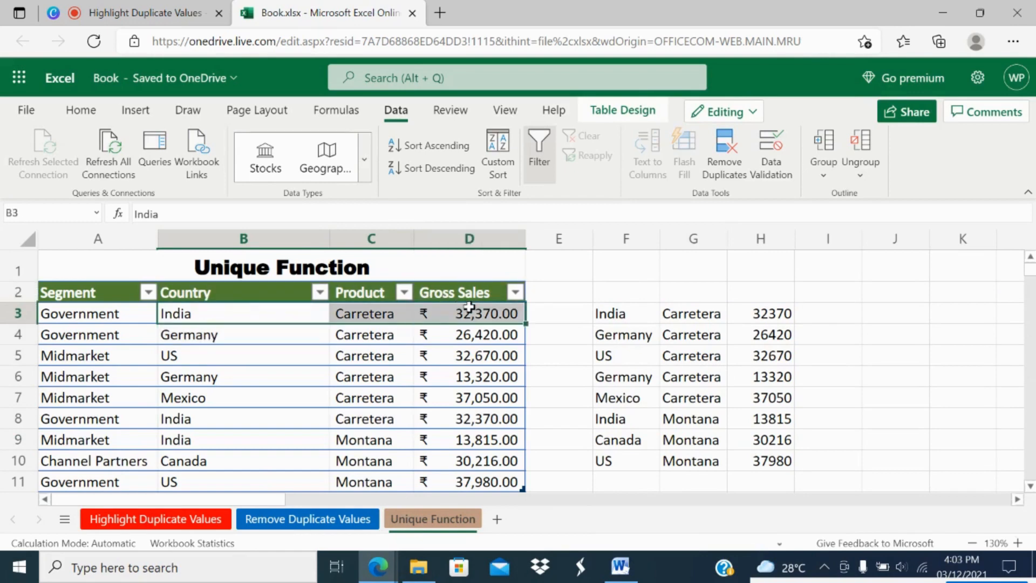
click(611, 305)
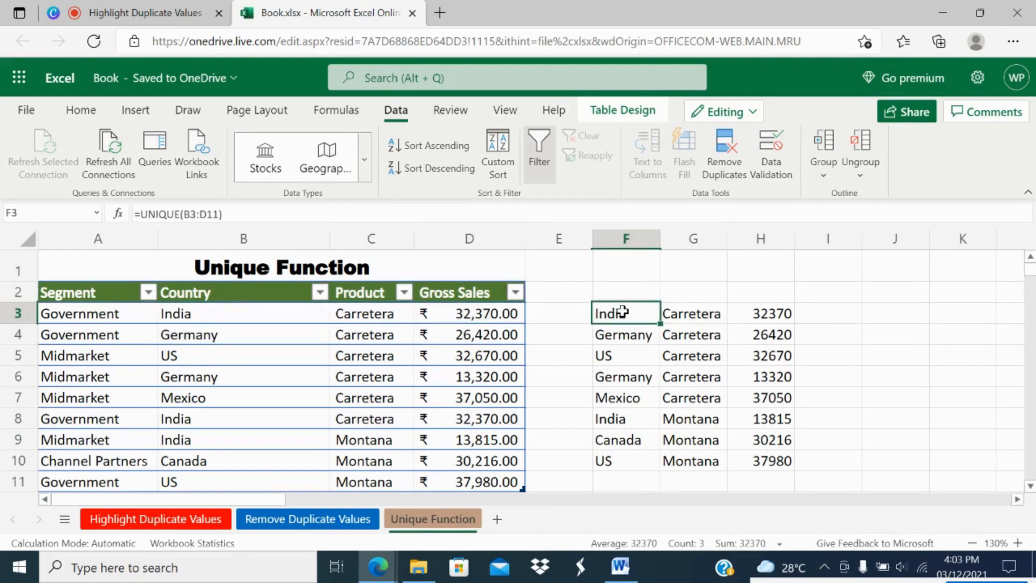
click(758, 320)
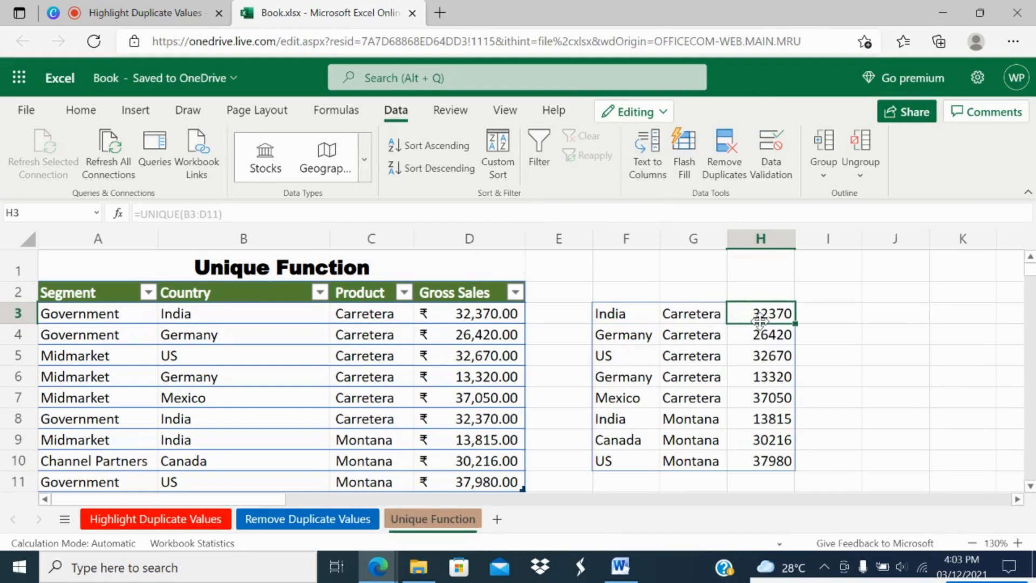